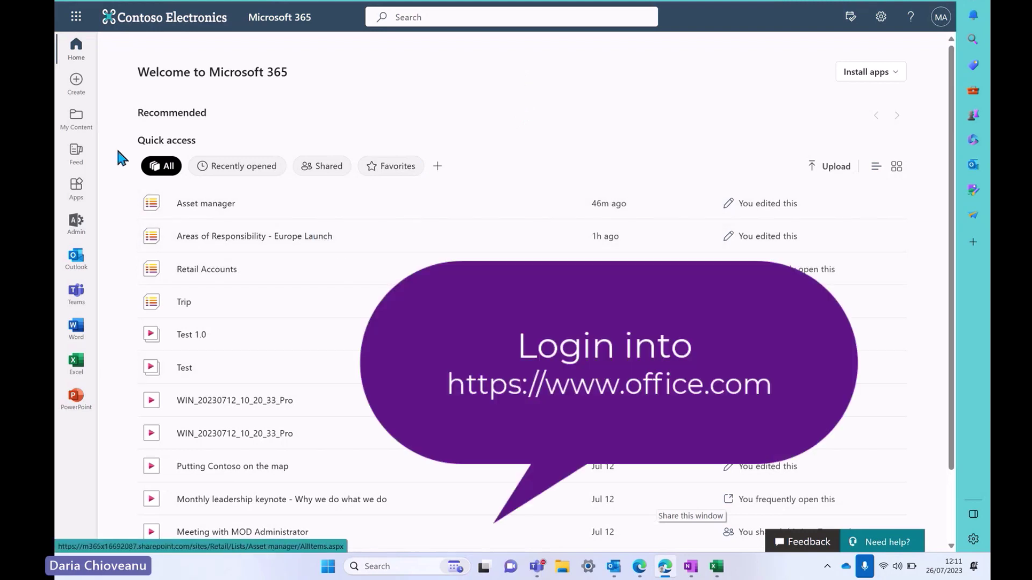
Launch the Lists app from the Microsoft 365 app launcher
{"action": "left_click", "coordinate": [76, 16]}
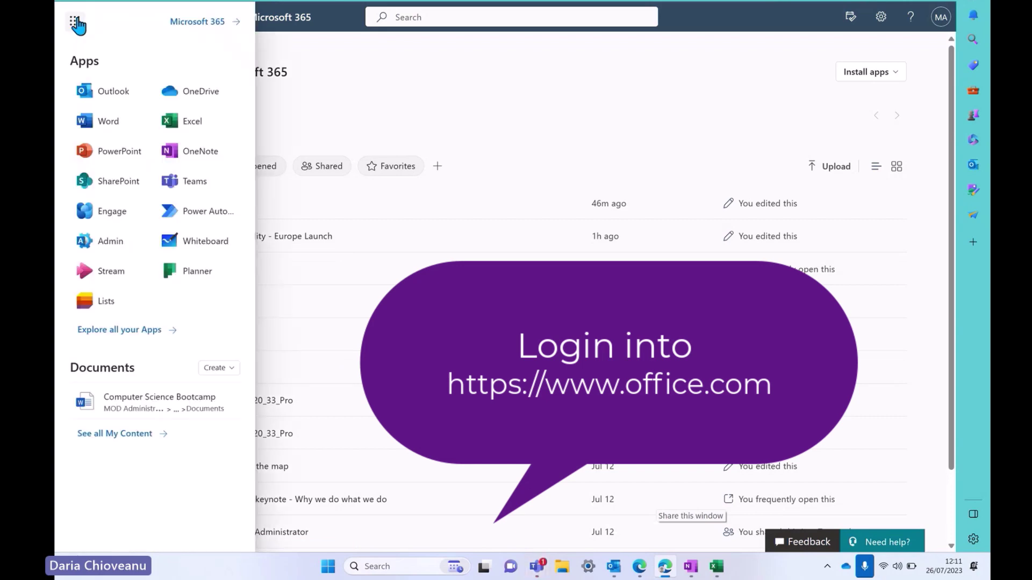
{"action": "left_click", "coordinate": [105, 301]}
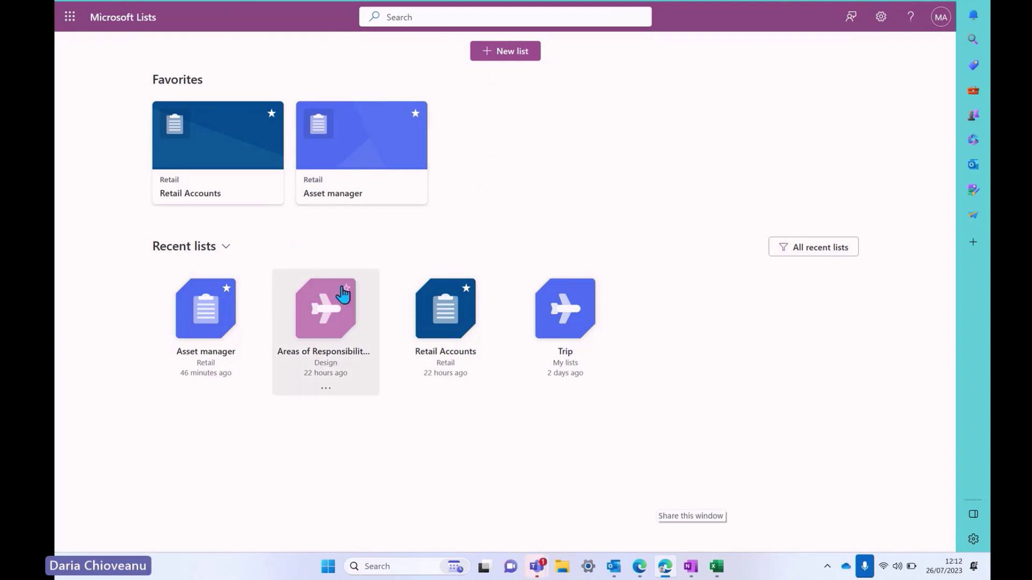
Star and then unstar Areas of Responsibility and Trip, then begin a new list
{"action": "left_click", "coordinate": [346, 289]}
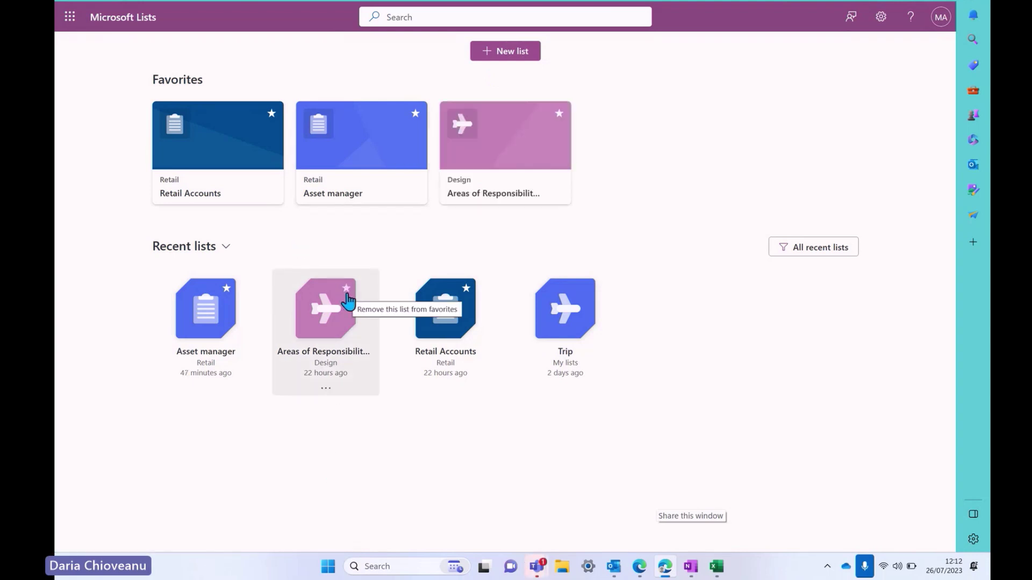
{"action": "left_click", "coordinate": [586, 290]}
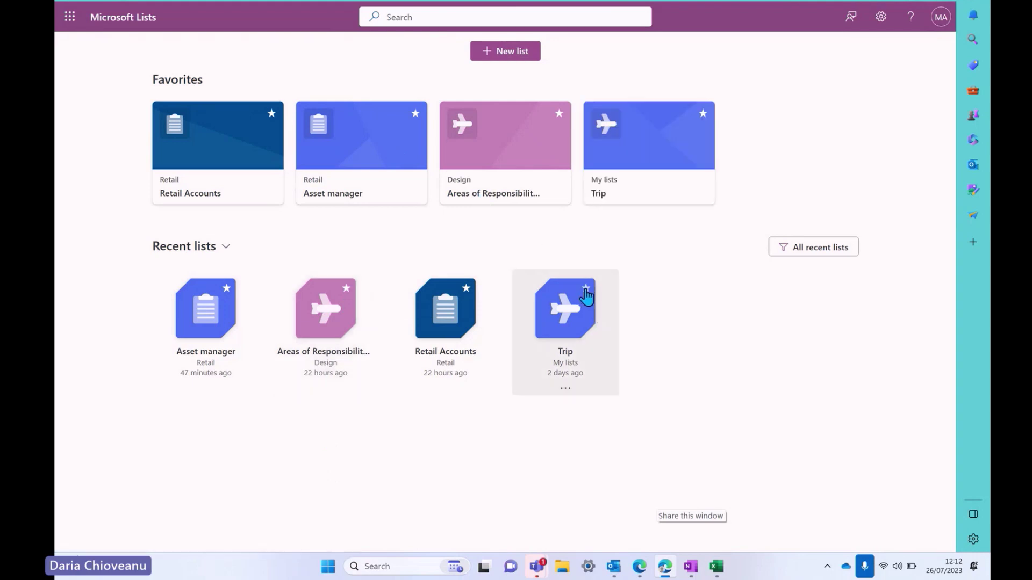
{"action": "left_click", "coordinate": [559, 114]}
{"action": "left_click", "coordinate": [558, 114]}
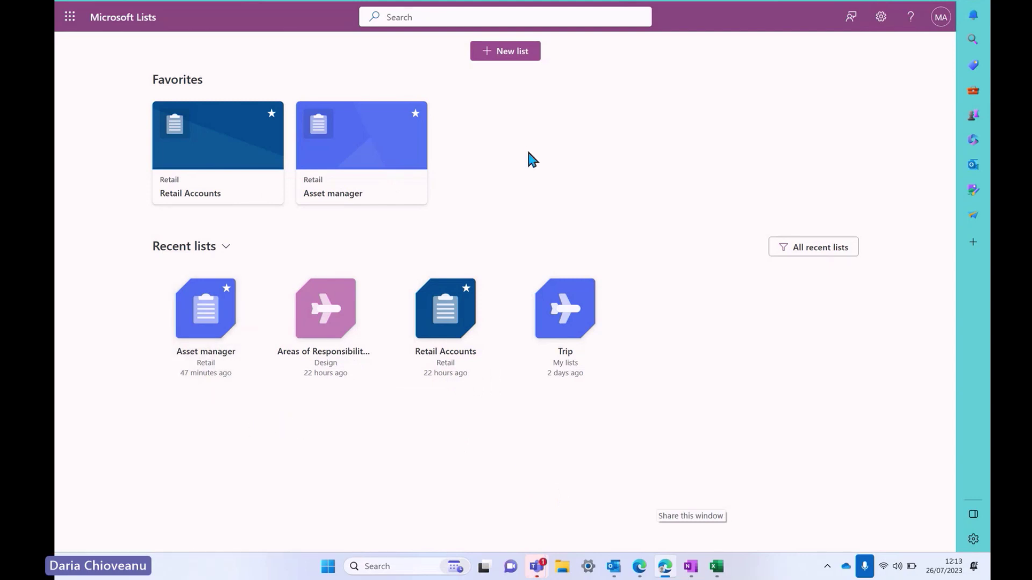
{"action": "left_click", "coordinate": [510, 52]}
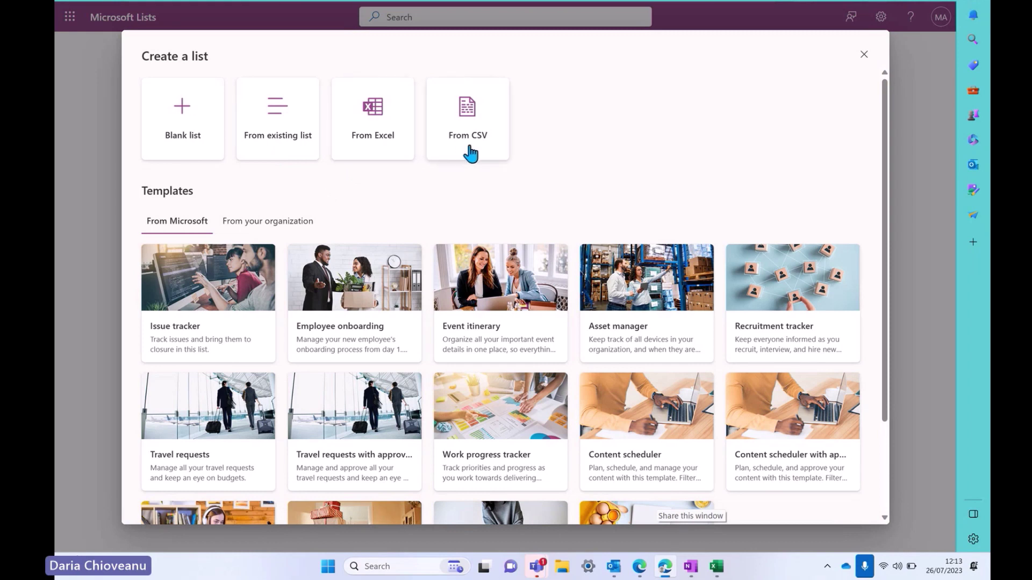
Start a blank list 'Product Launch - Europe' described as 'Tasks to be completed before the event'
{"action": "scroll", "coordinate": [250, 271], "scroll_direction": "down", "scroll_amount": 2}
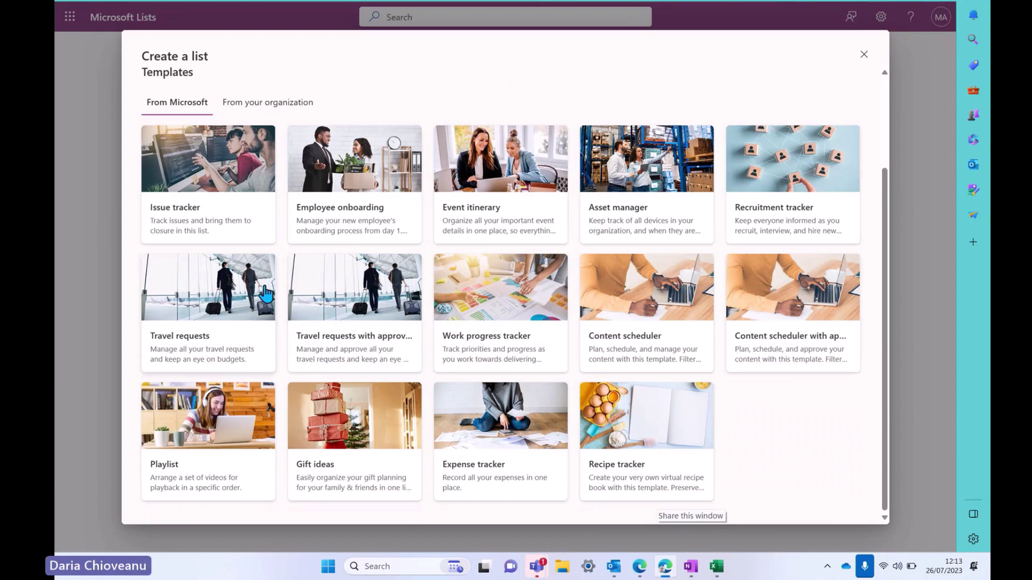
{"action": "scroll", "coordinate": [213, 271], "scroll_direction": "up", "scroll_amount": 2}
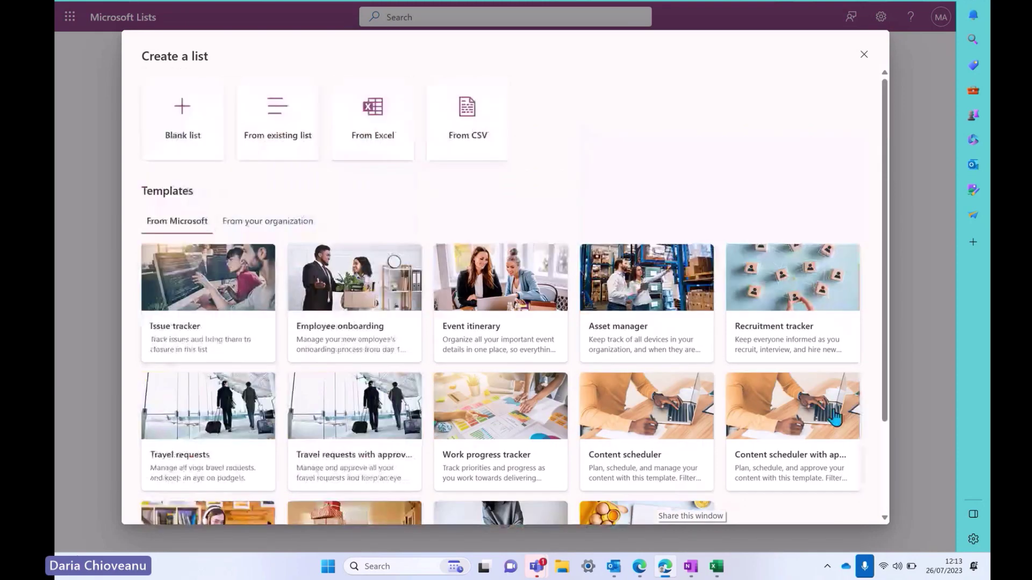
{"action": "left_click", "coordinate": [182, 127]}
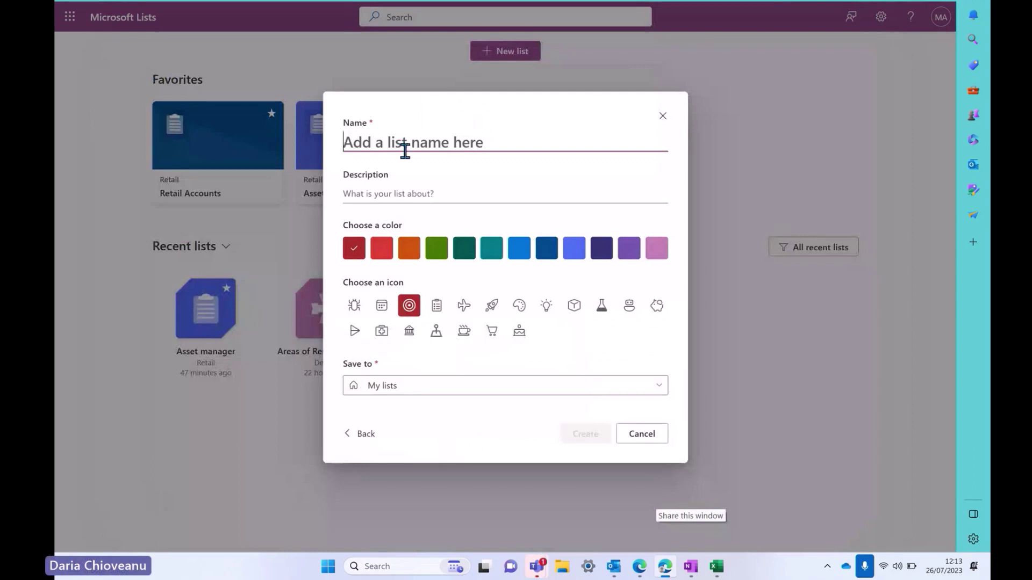
{"action": "type", "text": "Product Launch"}
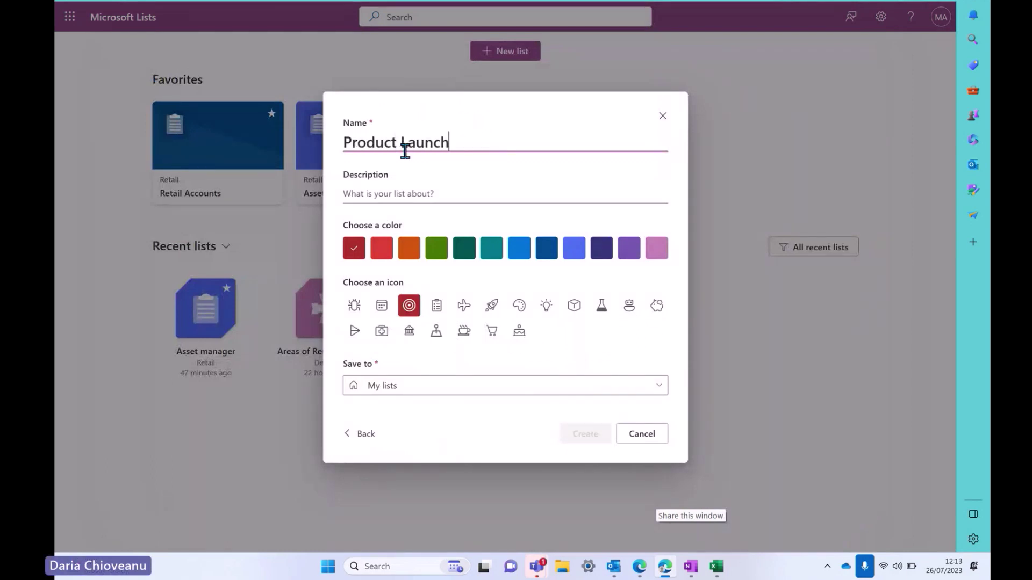
{"action": "type", "text": " - Europe"}
{"action": "left_click", "coordinate": [427, 191]}
{"action": "type", "text": "Resp"}
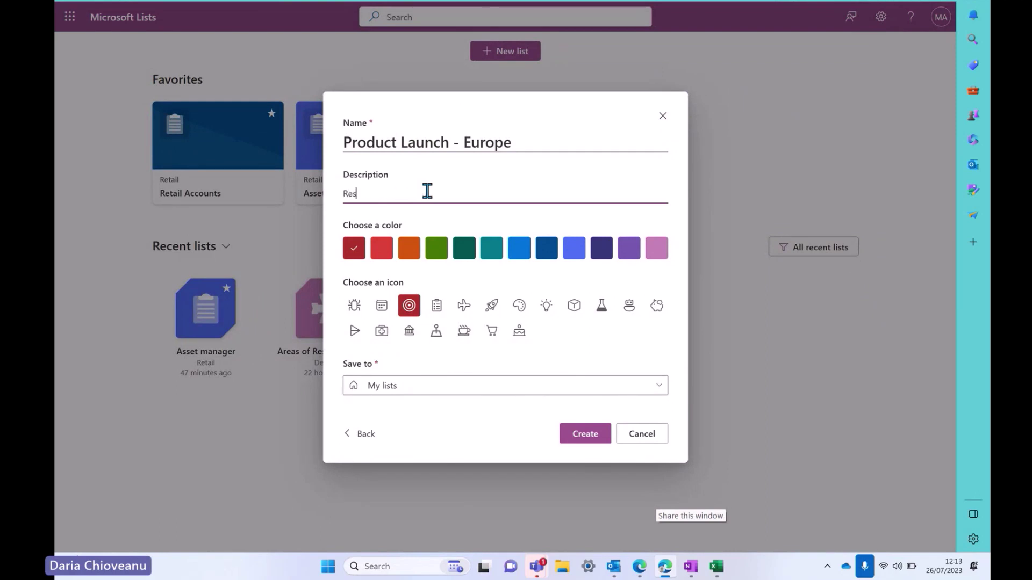
{"action": "key", "text": "BackSpace"}
{"action": "type", "text": "Taslks"}
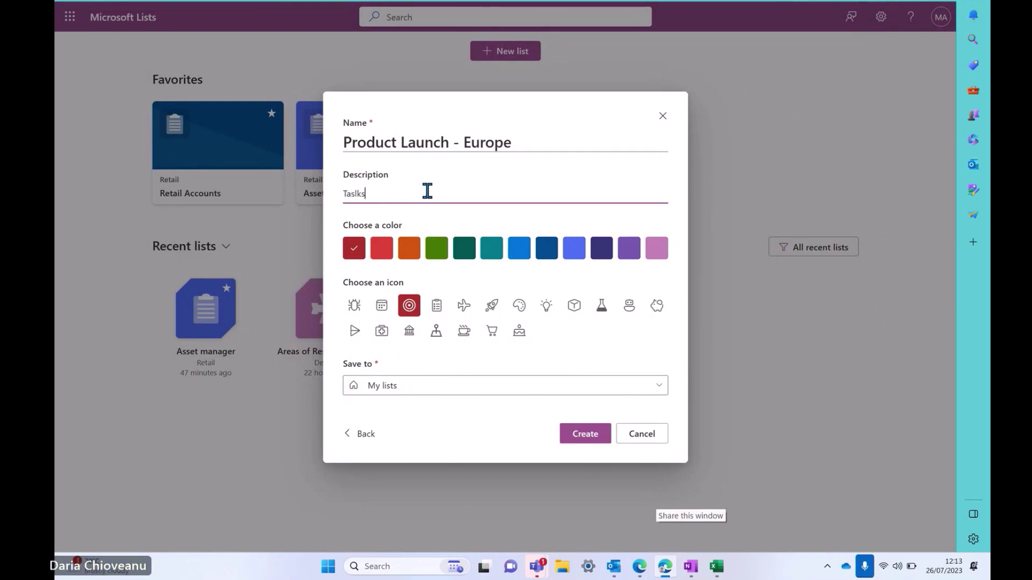
{"action": "key", "text": "BackSpace"}
{"action": "key", "text": "BackSpace"}
{"action": "key", "text": "BackSpace"}
{"action": "type", "text": "ks to be co"}
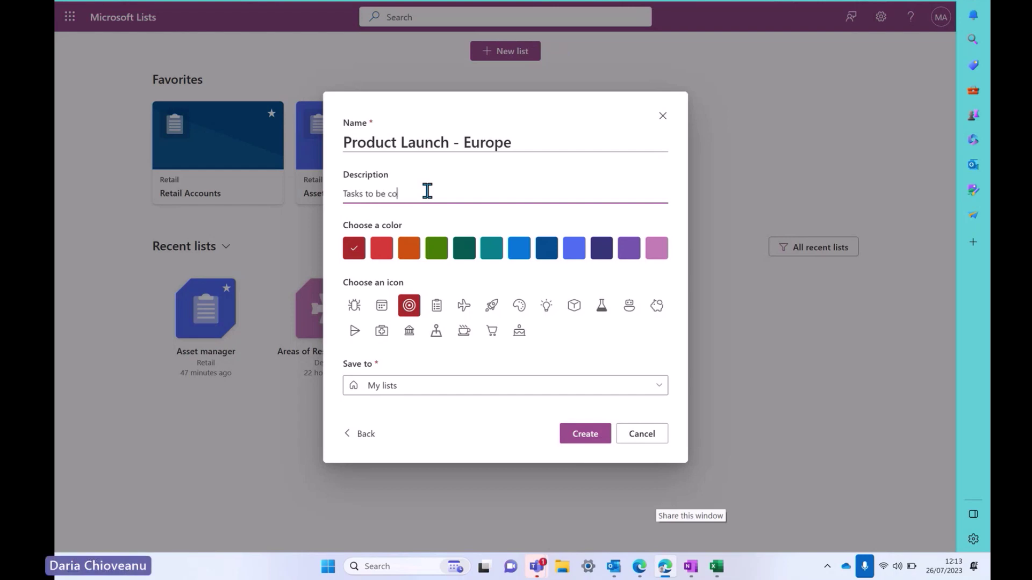
{"action": "type", "text": "mpleted before the event"}
Make the list blue with a clipboard icon, save it to Design, and create it
{"action": "left_click", "coordinate": [516, 252]}
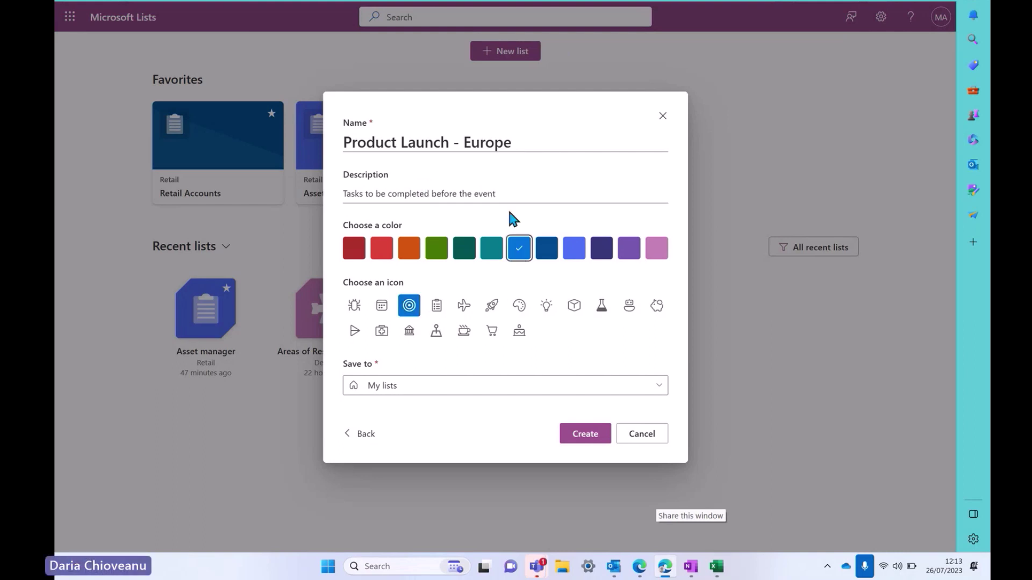
{"action": "left_click", "coordinate": [436, 311]}
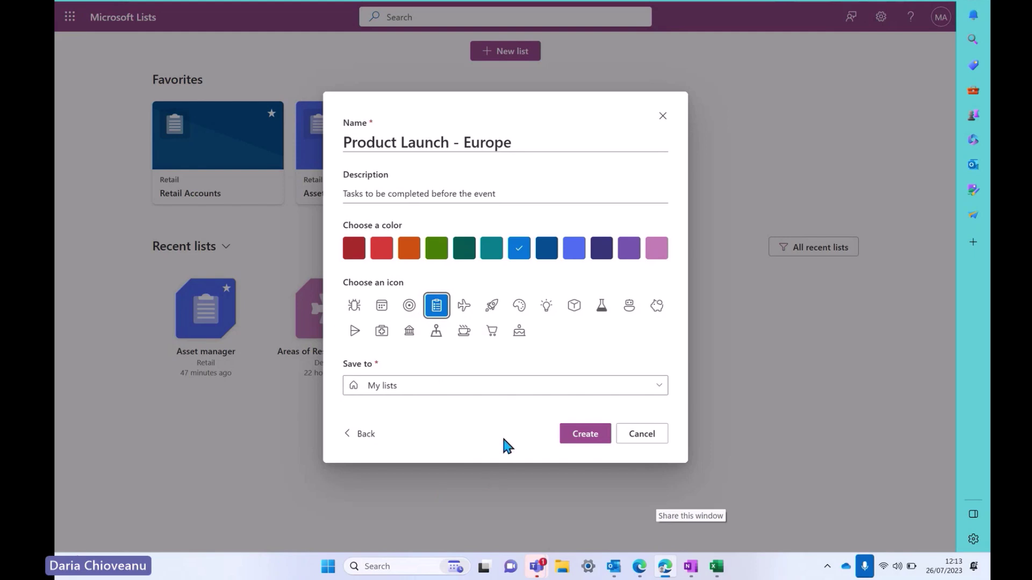
{"action": "left_click", "coordinate": [502, 388]}
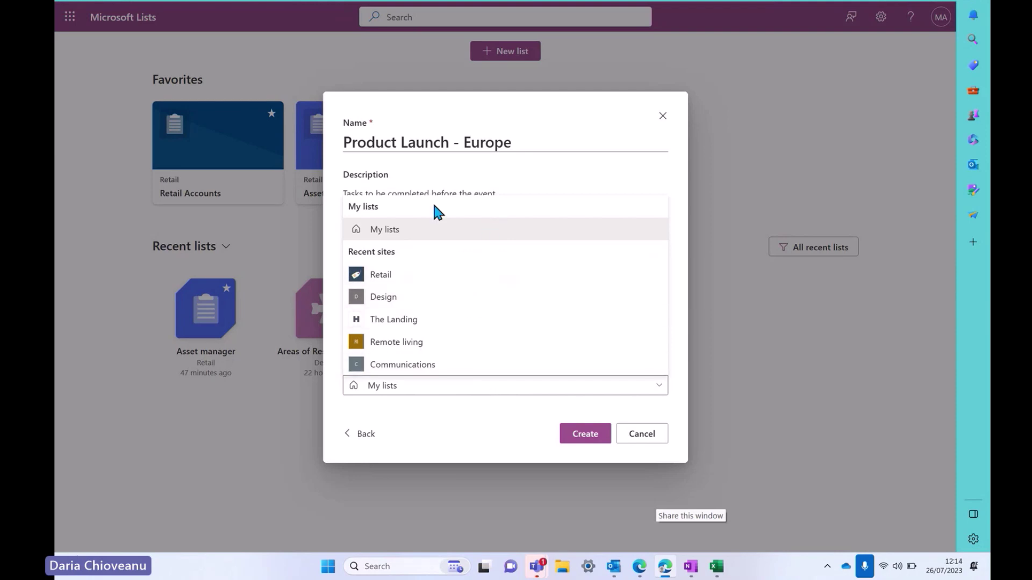
{"action": "left_click", "coordinate": [489, 299]}
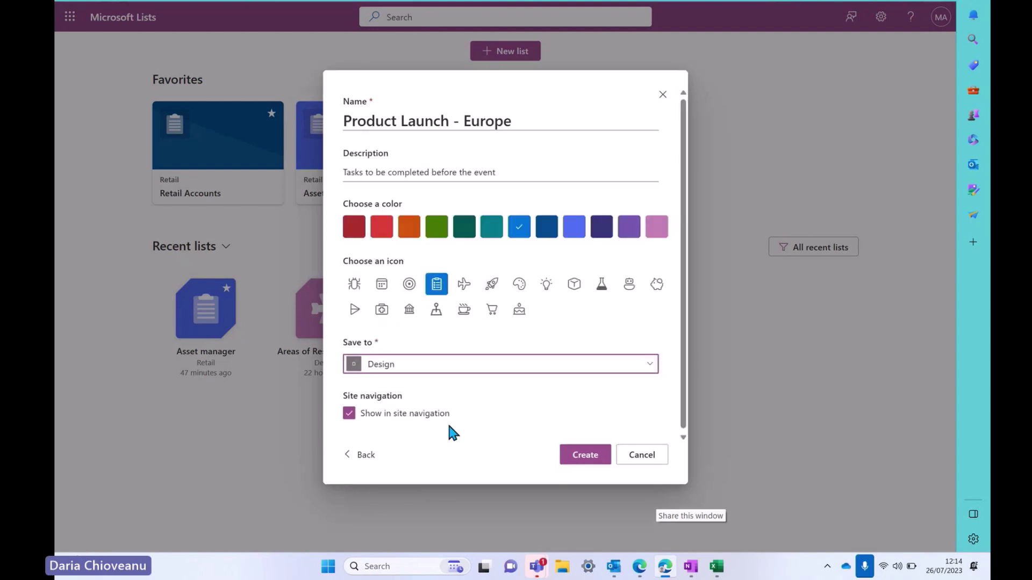
{"action": "left_click", "coordinate": [579, 461]}
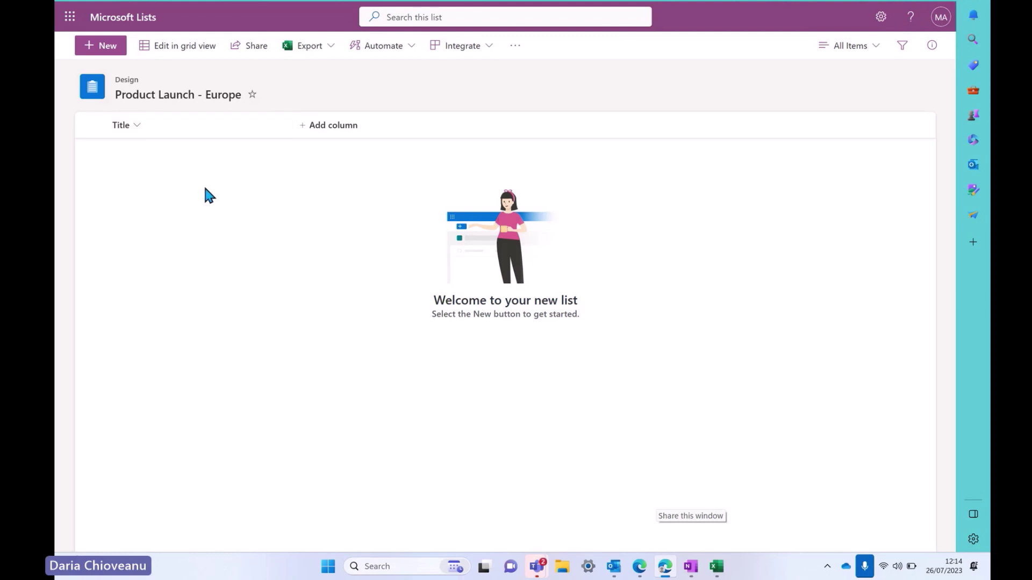
Rename the list's Title column to 'Tasks' through its column menu
{"action": "left_click", "coordinate": [181, 128]}
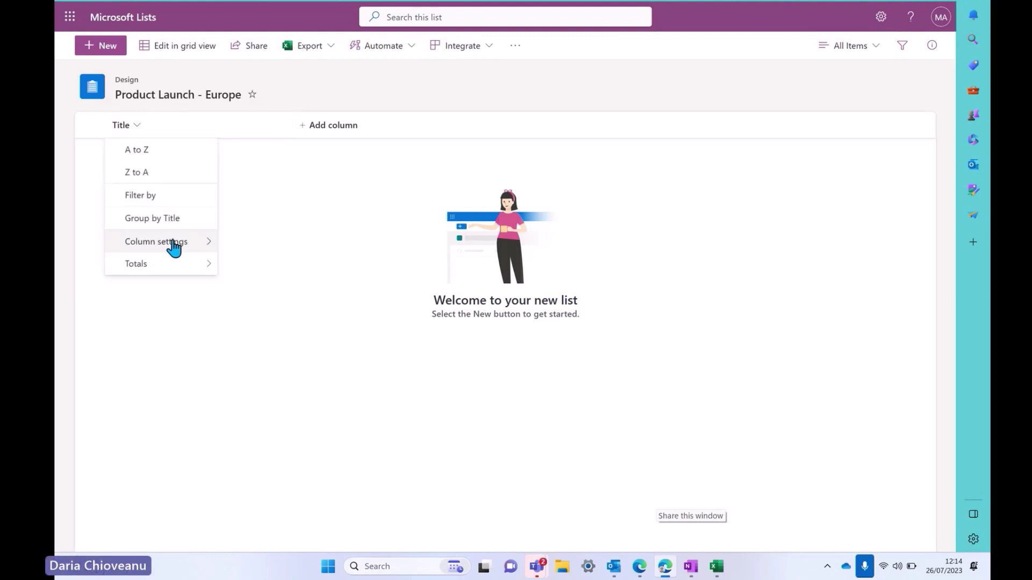
{"action": "mouse_move", "coordinate": [173, 243]}
{"action": "left_click", "coordinate": [248, 242]}
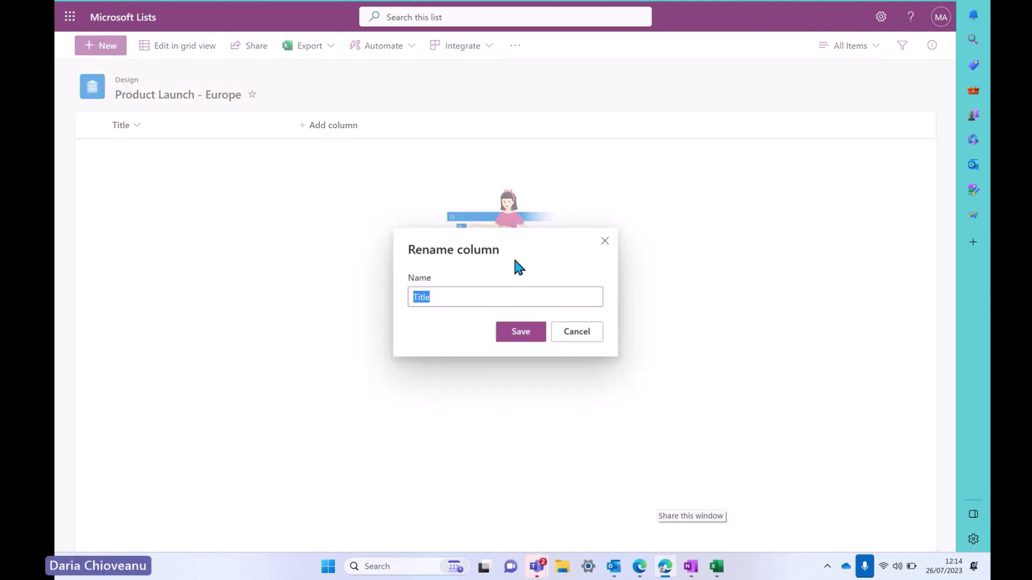
{"action": "type", "text": "Tasks"}
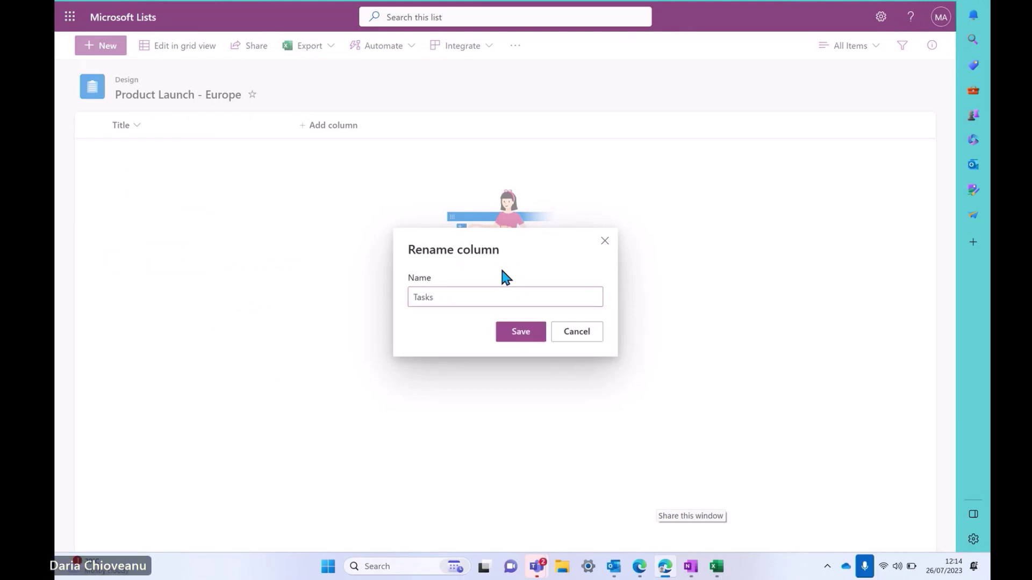
{"action": "left_click", "coordinate": [523, 334]}
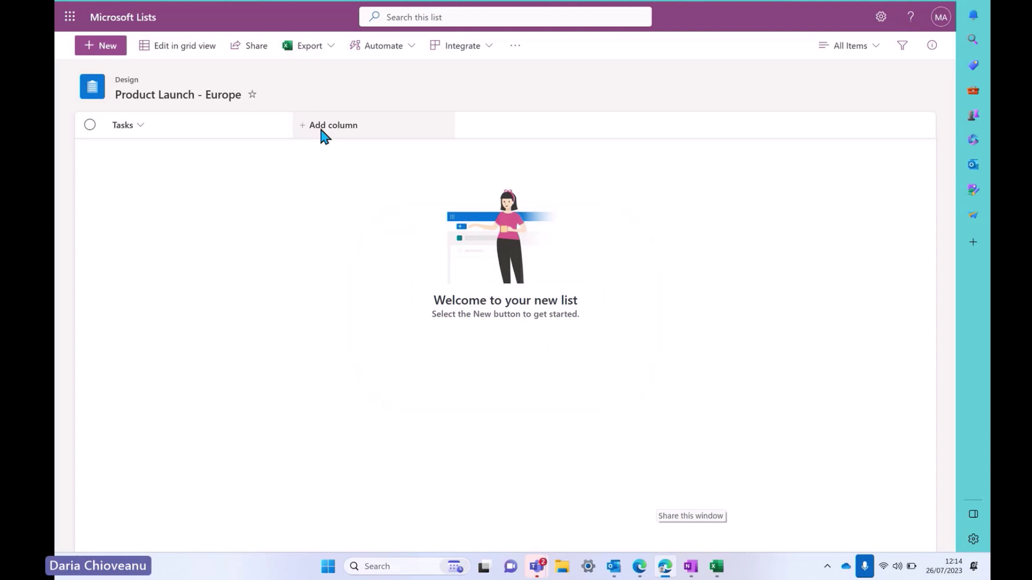
Add a Person-type column named Person, described as 'People in charge of the tasks'
{"action": "left_click", "coordinate": [330, 135]}
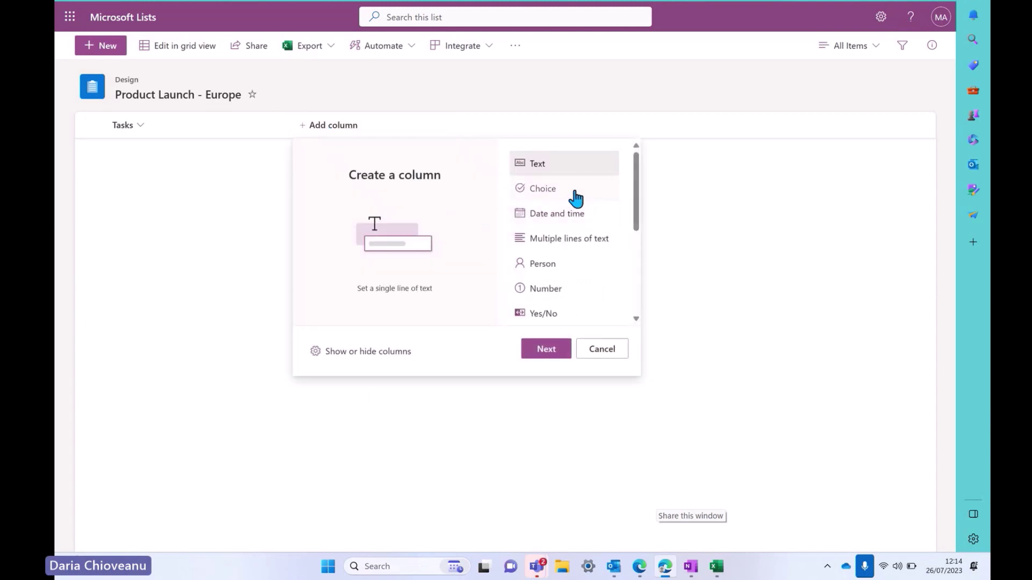
{"action": "scroll", "coordinate": [575, 199], "scroll_direction": "down", "scroll_amount": 5}
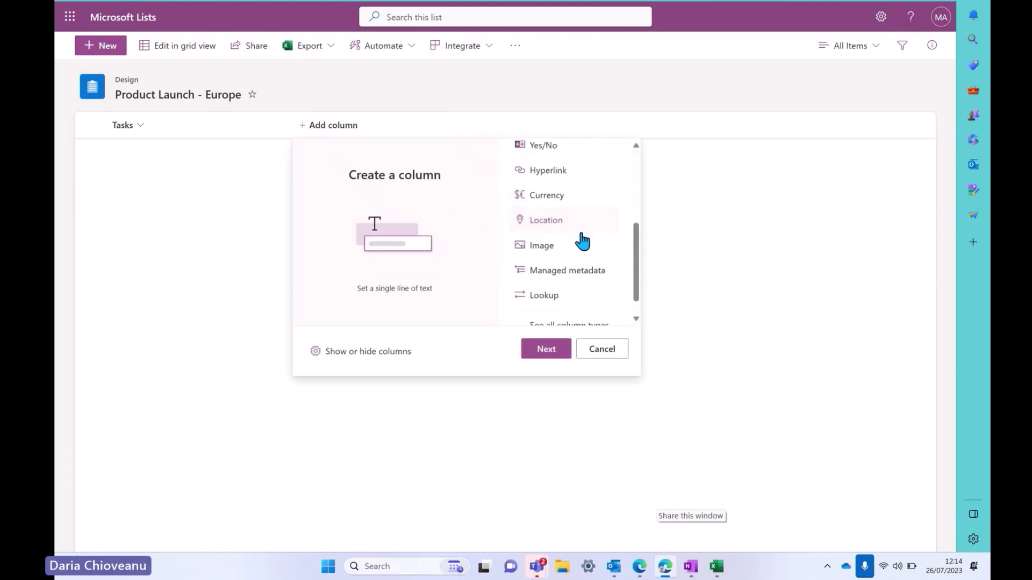
{"action": "scroll", "coordinate": [586, 258], "scroll_direction": "down", "scroll_amount": 1}
{"action": "scroll", "coordinate": [591, 272], "scroll_direction": "up", "scroll_amount": 5}
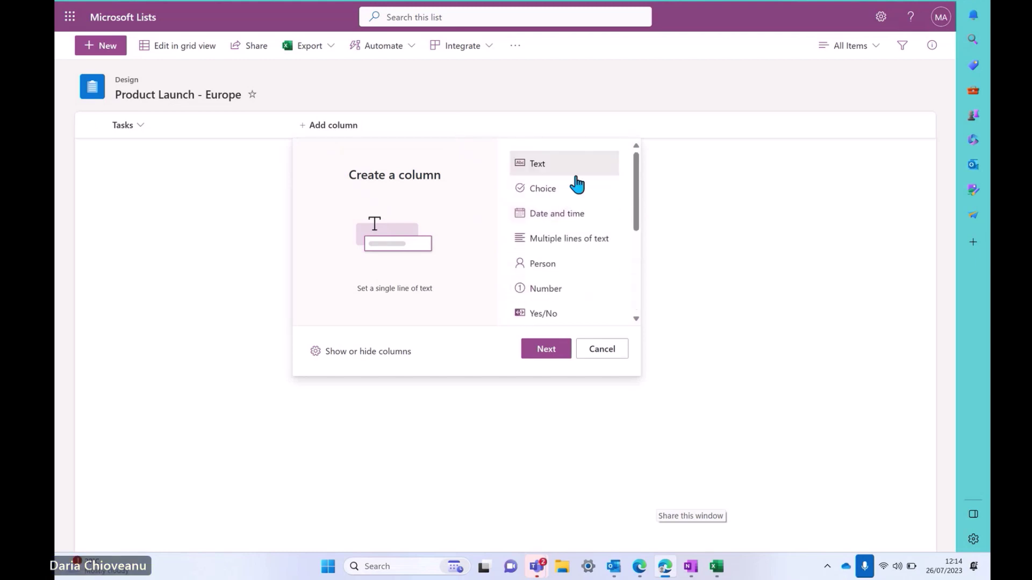
{"action": "scroll", "coordinate": [570, 279], "scroll_direction": "down", "scroll_amount": 1}
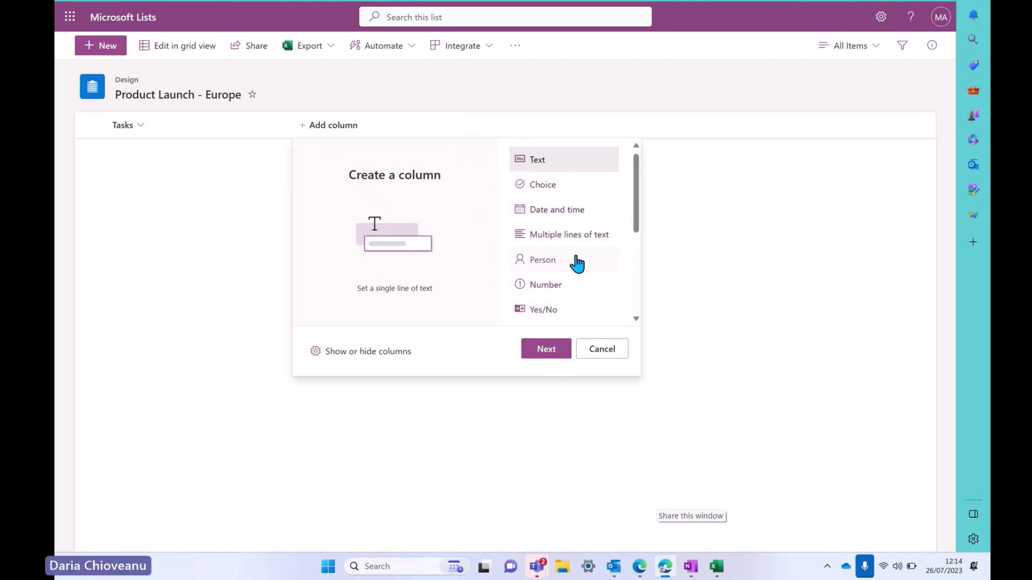
{"action": "left_click", "coordinate": [558, 263]}
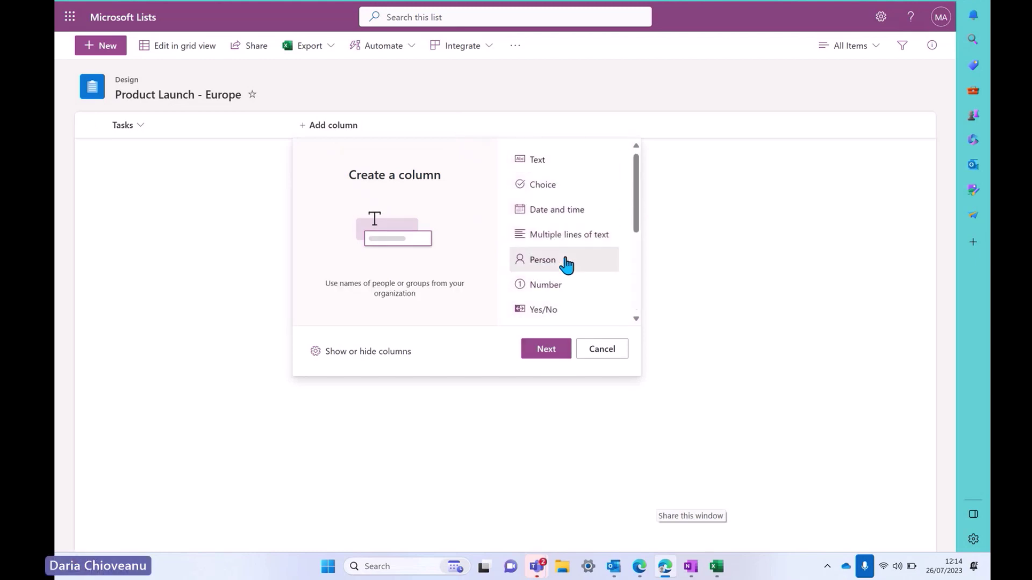
{"action": "left_click", "coordinate": [546, 349]}
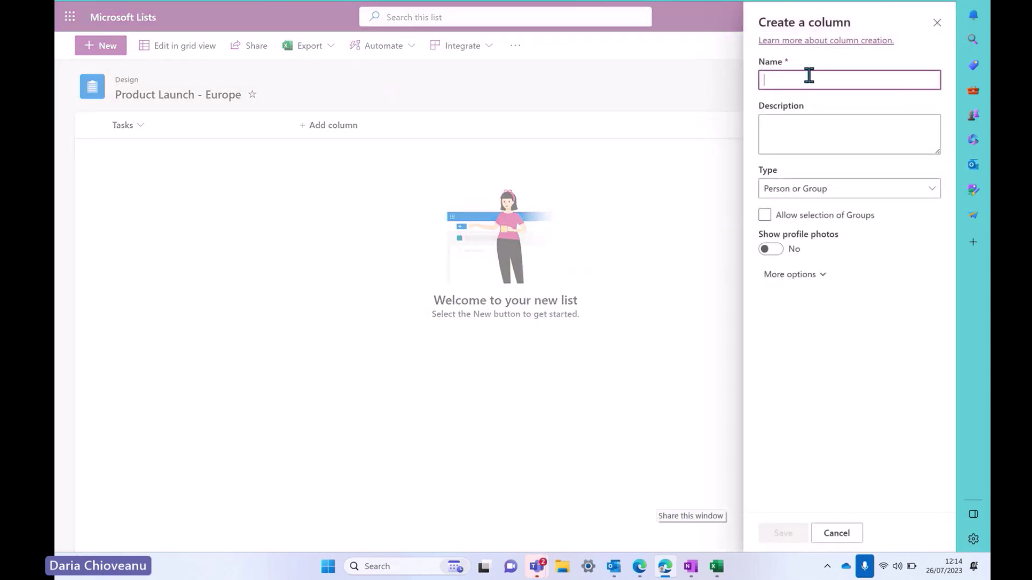
{"action": "type", "text": "Person"}
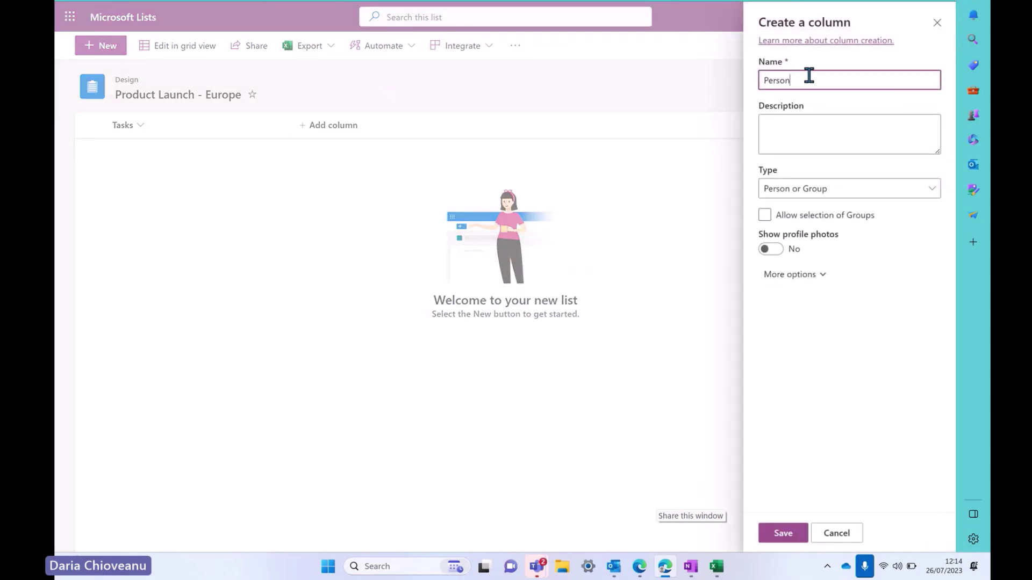
{"action": "left_click", "coordinate": [783, 134]}
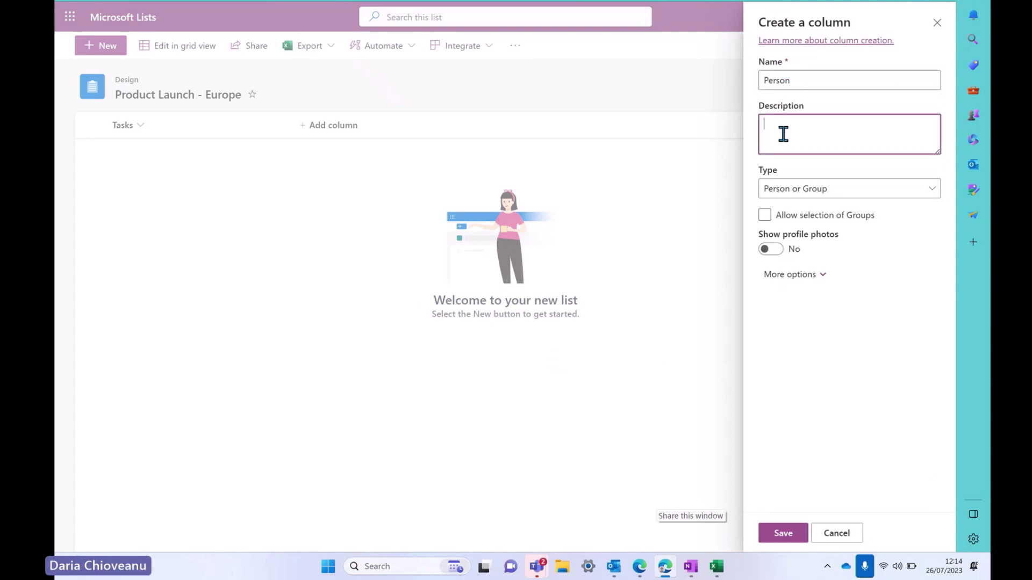
{"action": "type", "text": "P"}
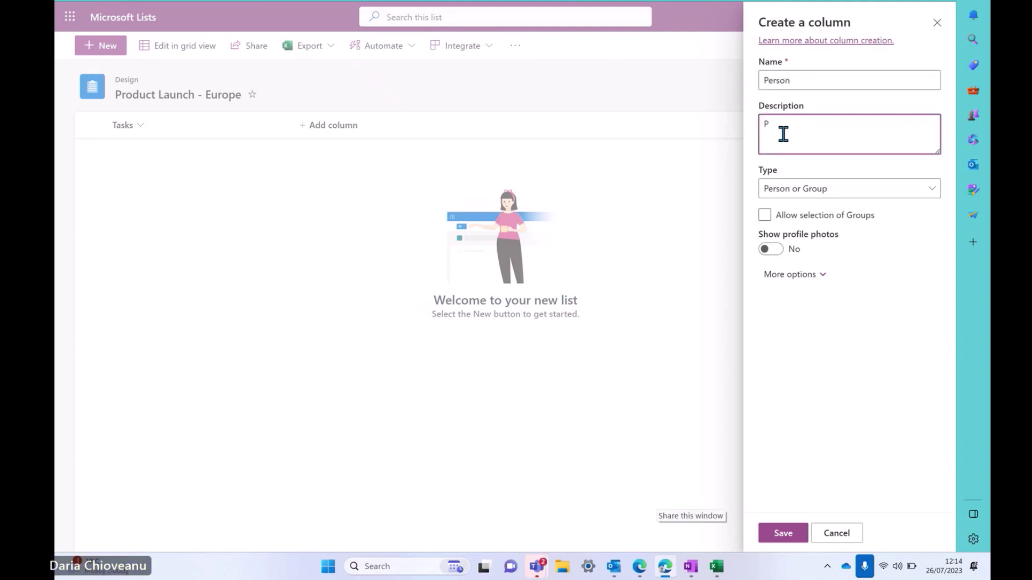
{"action": "type", "text": "eople in charge of the tasks"}
Keep the Person or Group type, allow multiple selections, and save the column
{"action": "left_click", "coordinate": [797, 190]}
{"action": "left_click", "coordinate": [786, 297]}
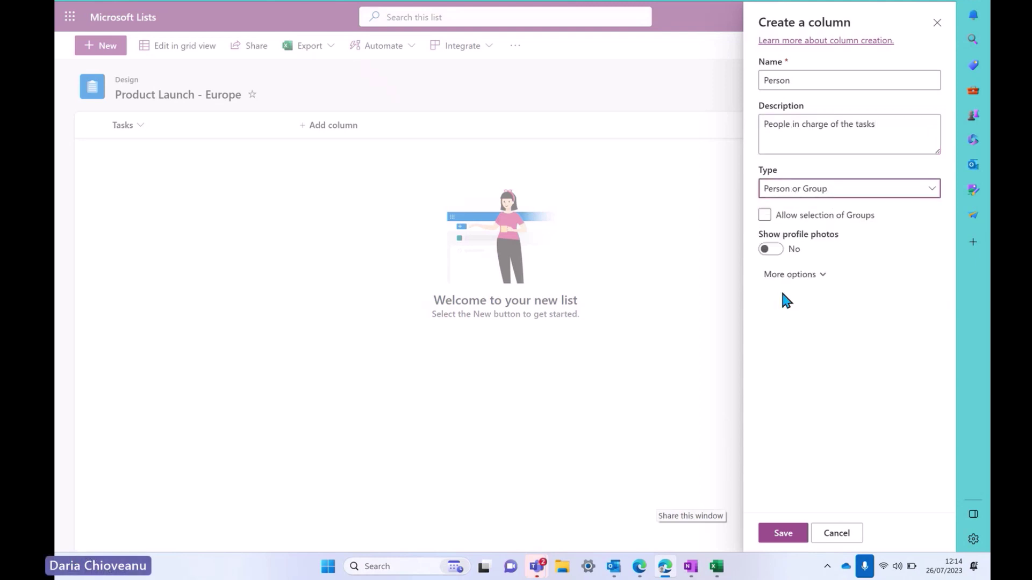
{"action": "left_click", "coordinate": [798, 288]}
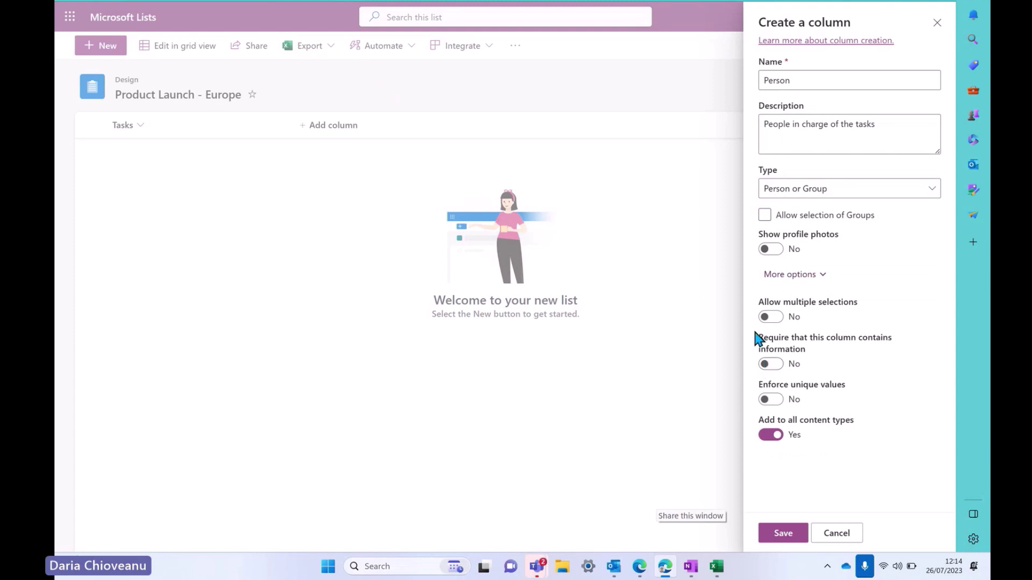
{"action": "left_click", "coordinate": [772, 318]}
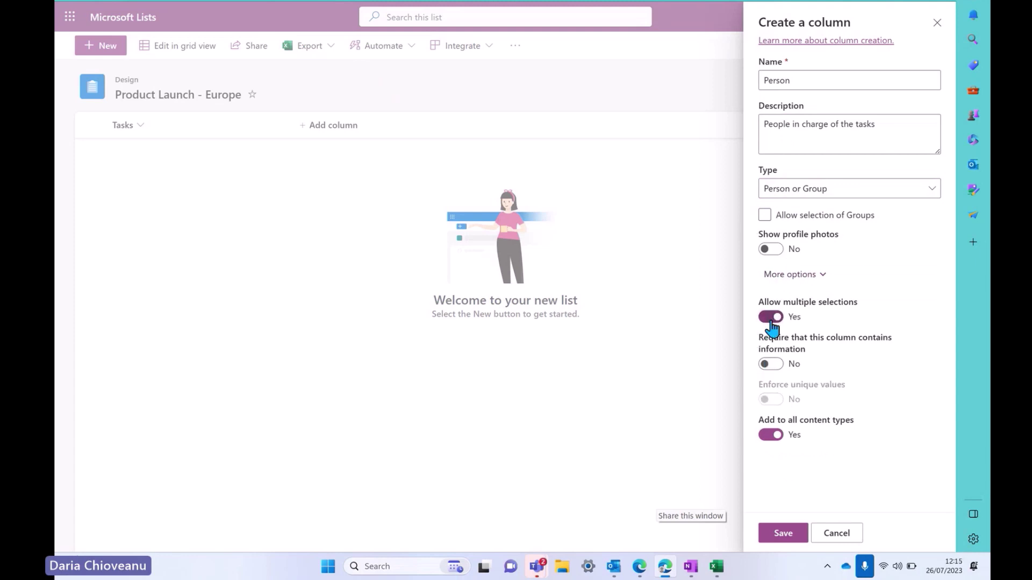
{"action": "left_click", "coordinate": [780, 534]}
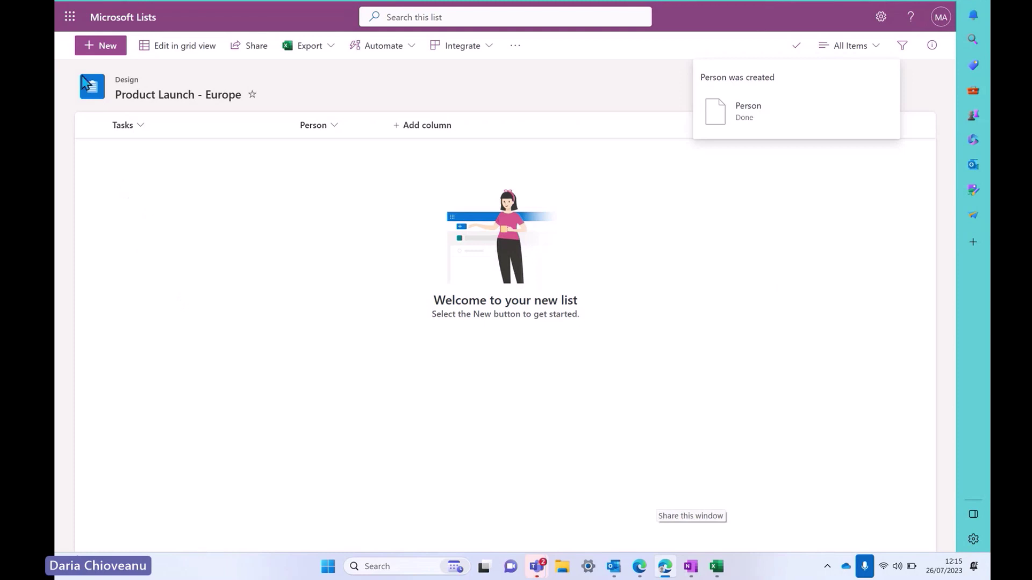
Add the task 'Schedule event' assigned to a team member
{"action": "left_click", "coordinate": [90, 48]}
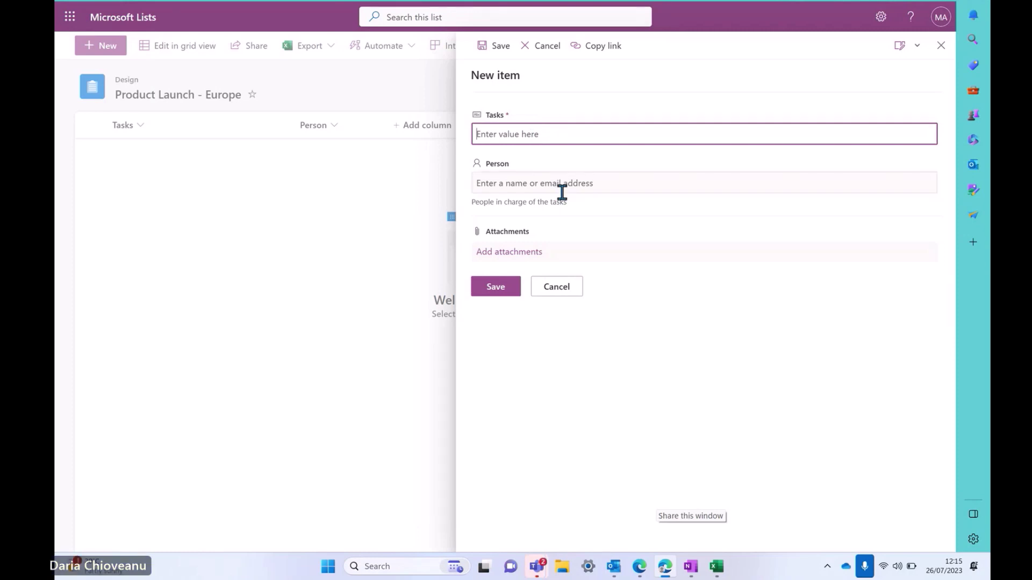
{"action": "type", "text": "Schedule "}
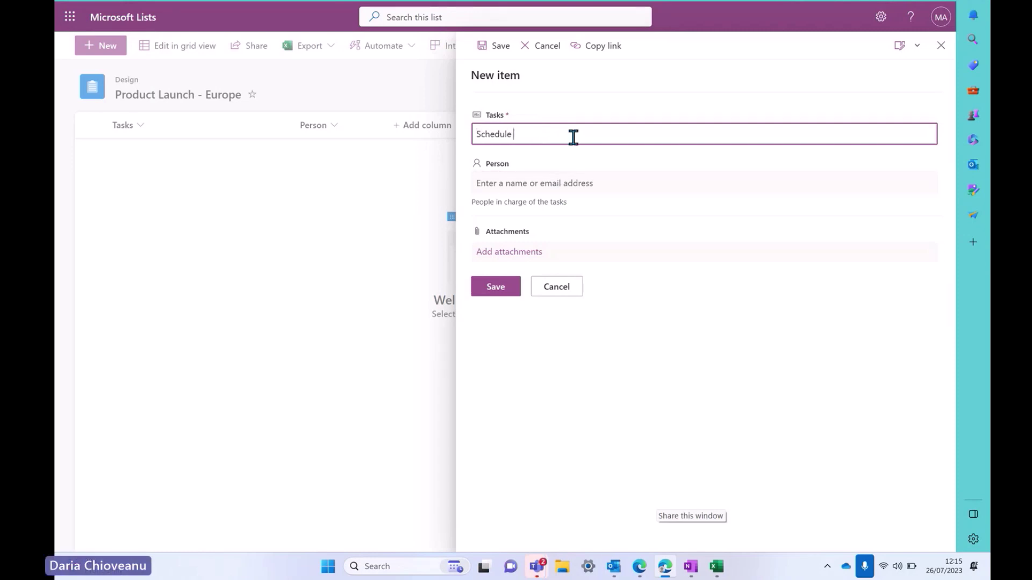
{"action": "type", "text": "event"}
{"action": "left_click", "coordinate": [567, 182]}
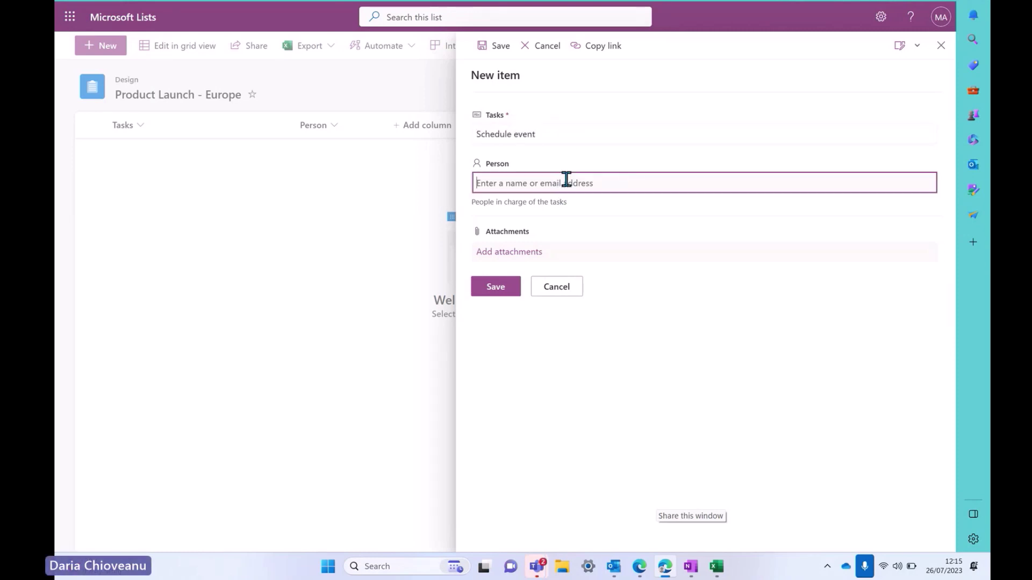
{"action": "type", "text": "@Ade"}
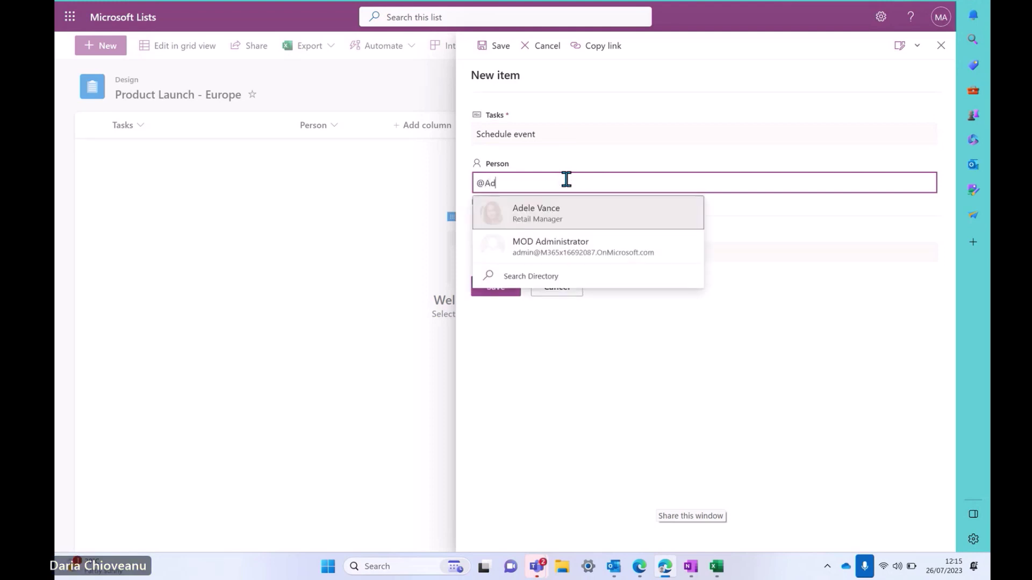
{"action": "left_click", "coordinate": [568, 219]}
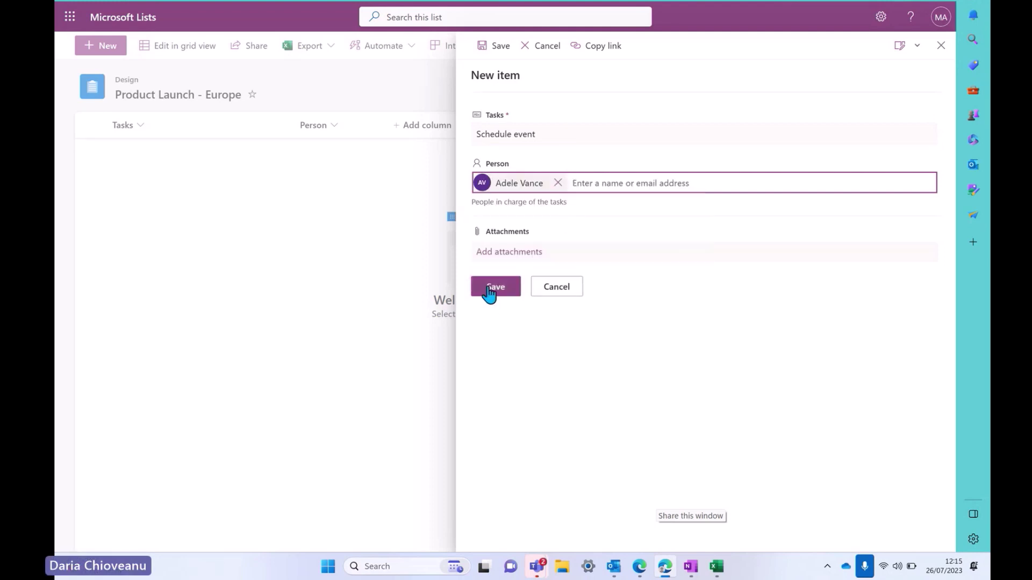
{"action": "left_click", "coordinate": [490, 290]}
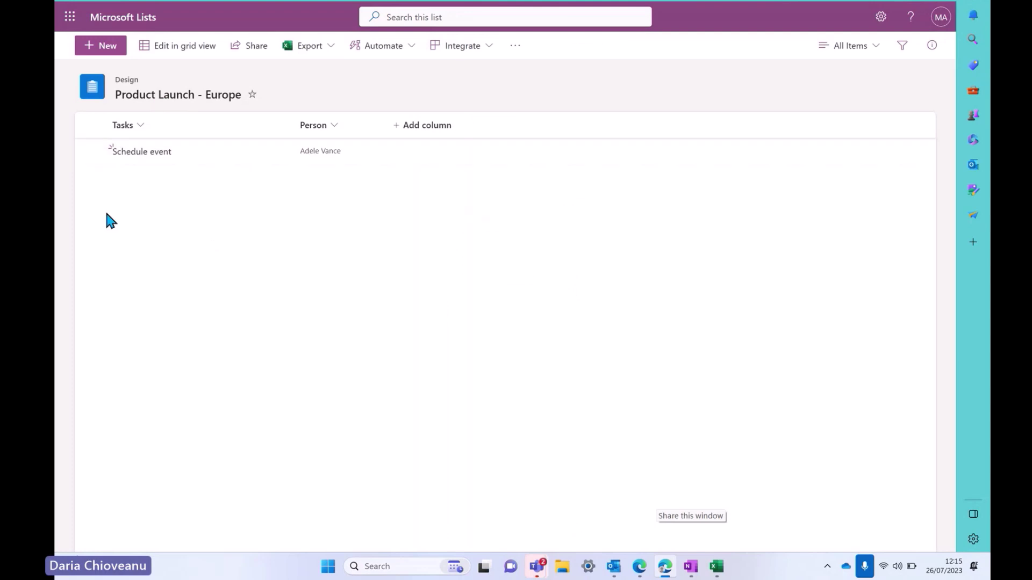
Add the task 'Liaise with marketing' assigned to a different team member
{"action": "left_click", "coordinate": [104, 48]}
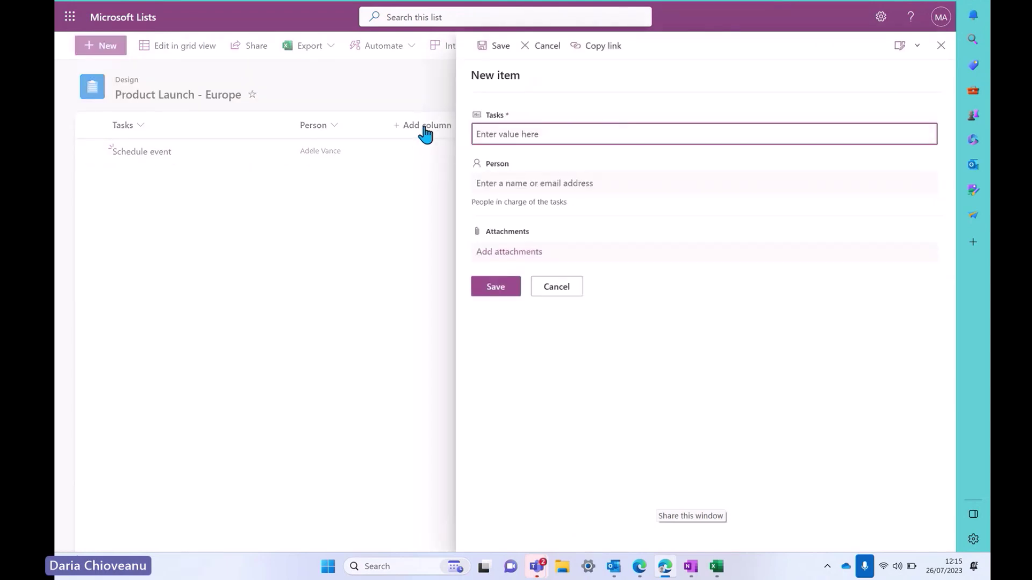
{"action": "type", "text": "Liaise w"}
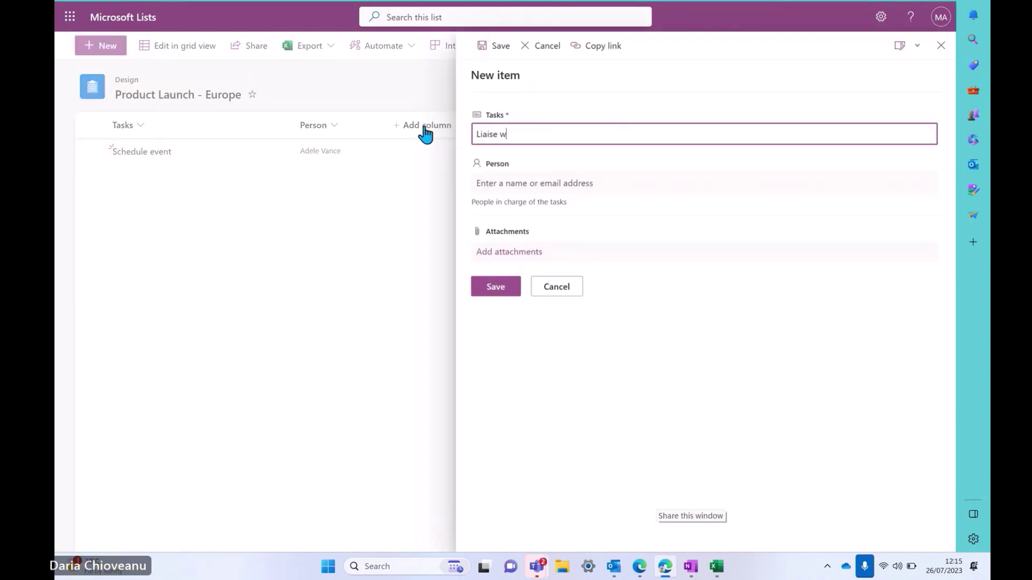
{"action": "type", "text": "ith marketing"}
{"action": "left_click", "coordinate": [549, 177]}
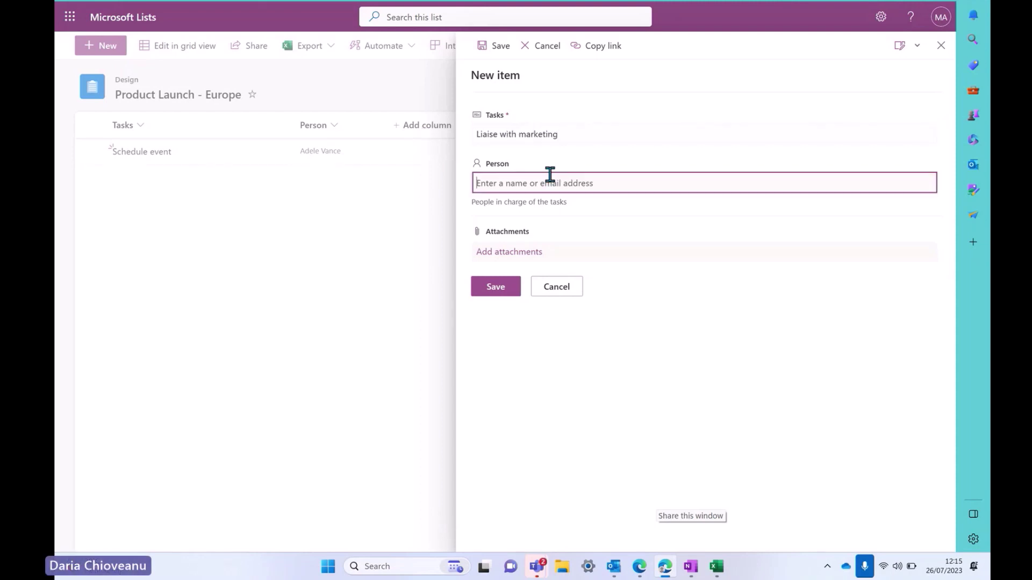
{"action": "type", "text": "alex"}
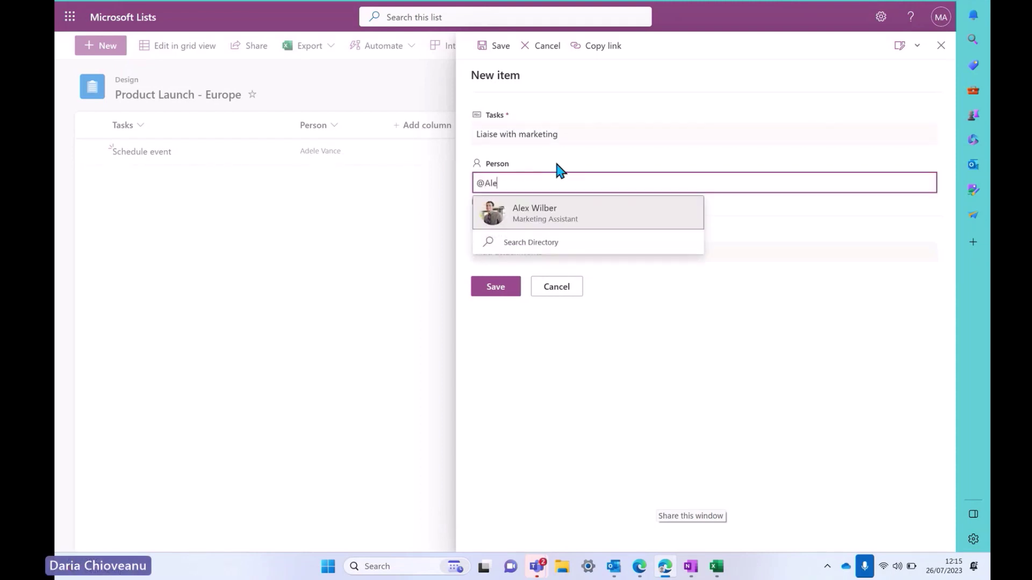
{"action": "left_click", "coordinate": [534, 205]}
{"action": "left_click", "coordinate": [493, 288]}
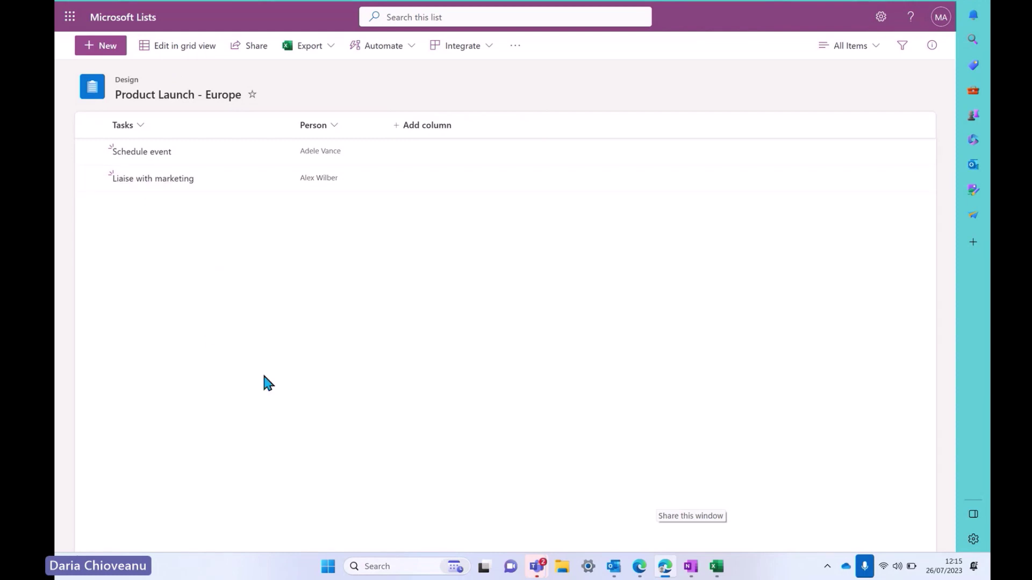
In grid view, add the task 'Send merch' assigned to a team member, then exit grid view
{"action": "left_click", "coordinate": [192, 49]}
{"action": "left_click", "coordinate": [159, 211]}
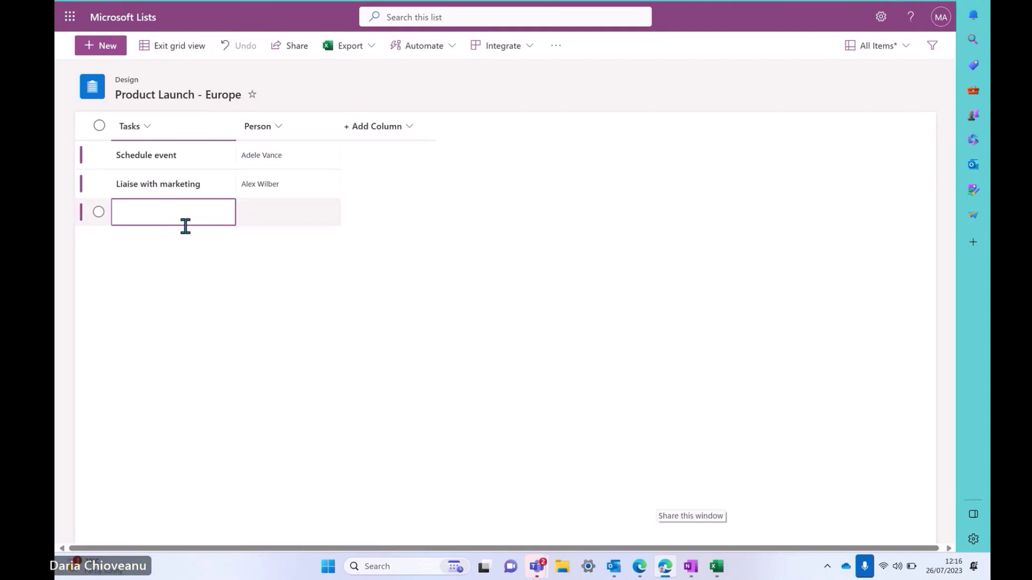
{"action": "type", "text": "Send merch"}
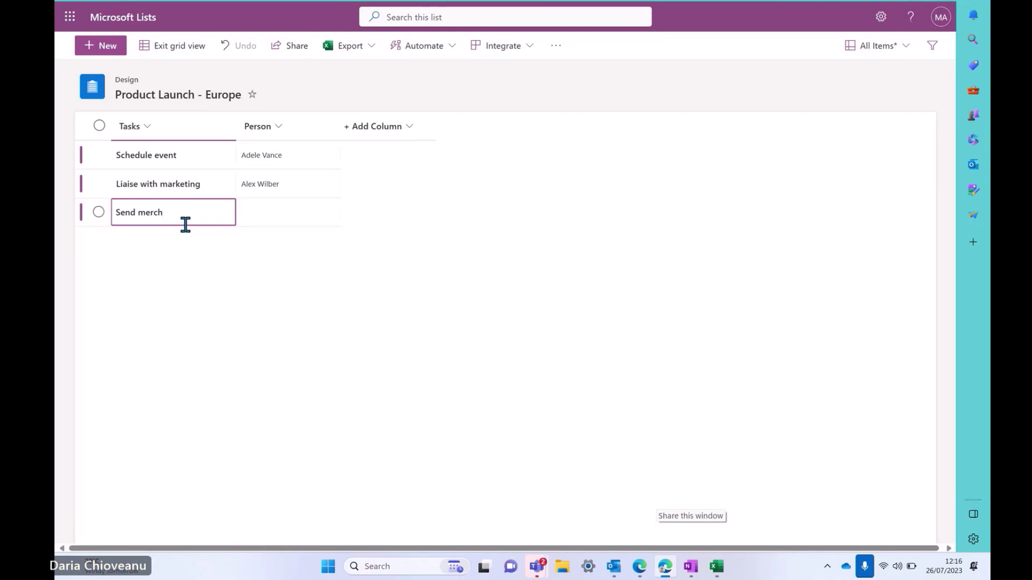
{"action": "left_click", "coordinate": [293, 215]}
{"action": "type", "text": "@All"}
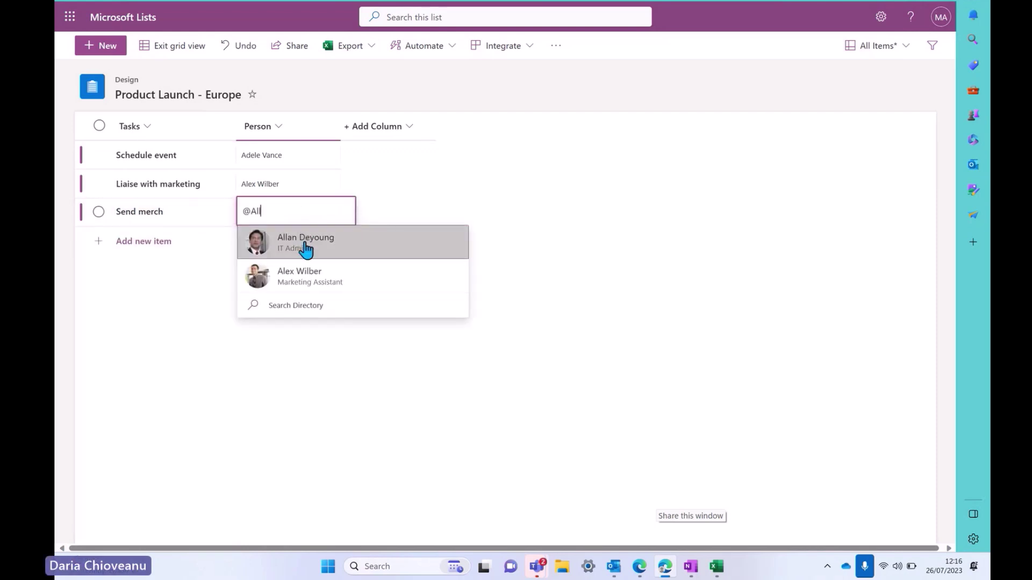
{"action": "left_click", "coordinate": [306, 249]}
{"action": "left_click", "coordinate": [237, 348]}
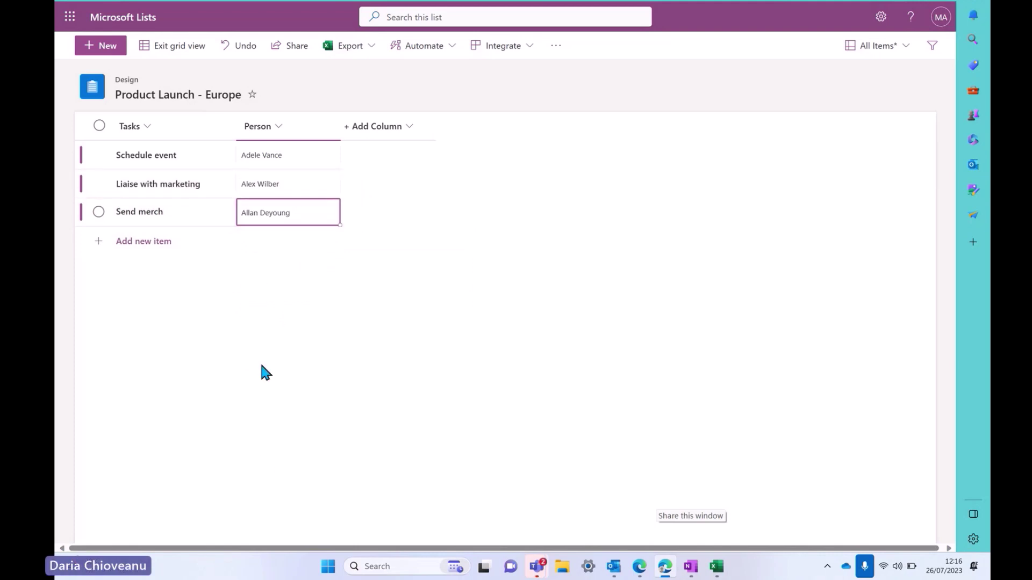
{"action": "left_click", "coordinate": [173, 48]}
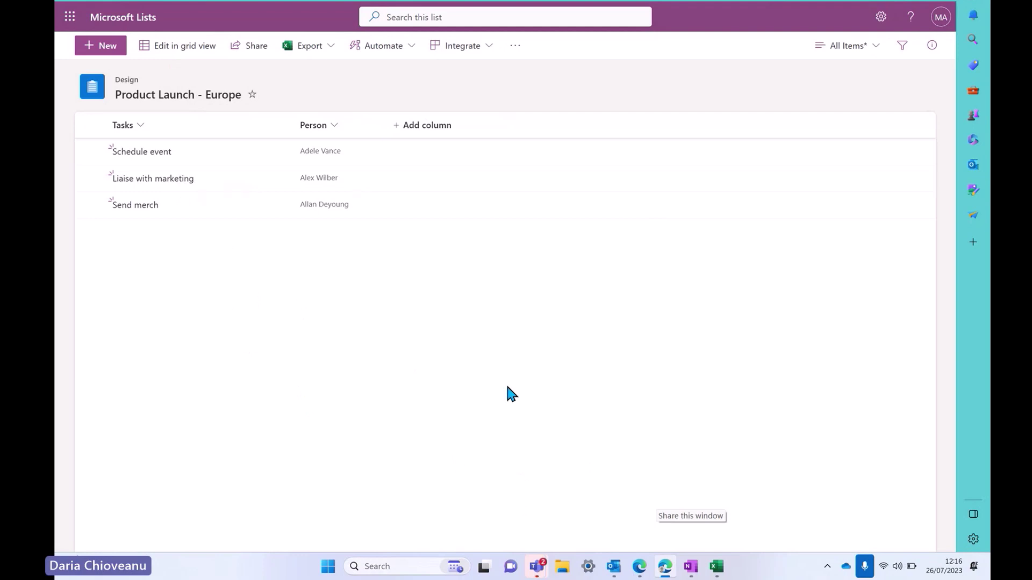
Check the list's sharing permission options, close the Share dialog, and show the export options
{"action": "left_click", "coordinate": [252, 51]}
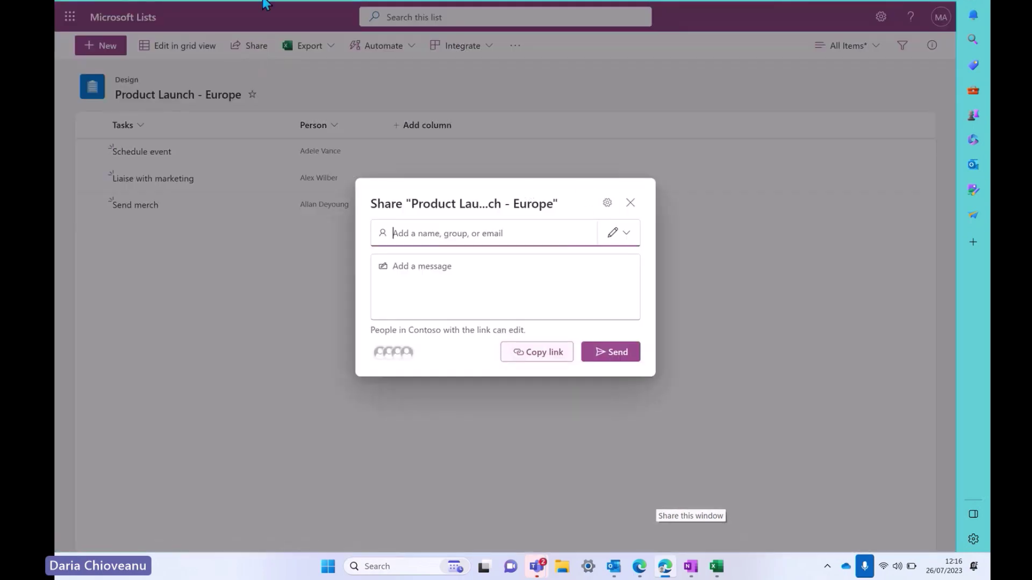
{"action": "left_click", "coordinate": [621, 236]}
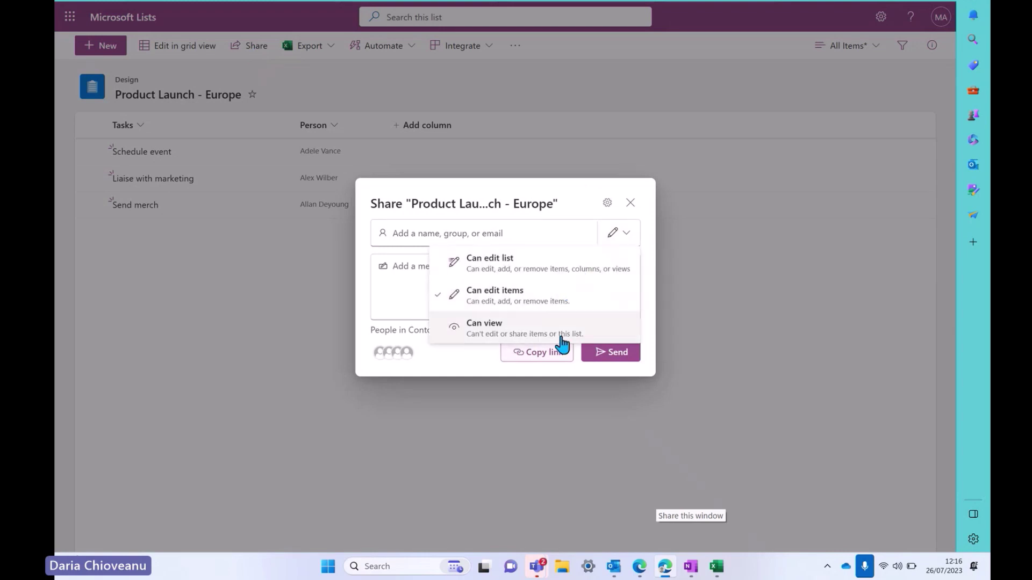
{"action": "left_click", "coordinate": [627, 204]}
{"action": "left_click", "coordinate": [627, 204]}
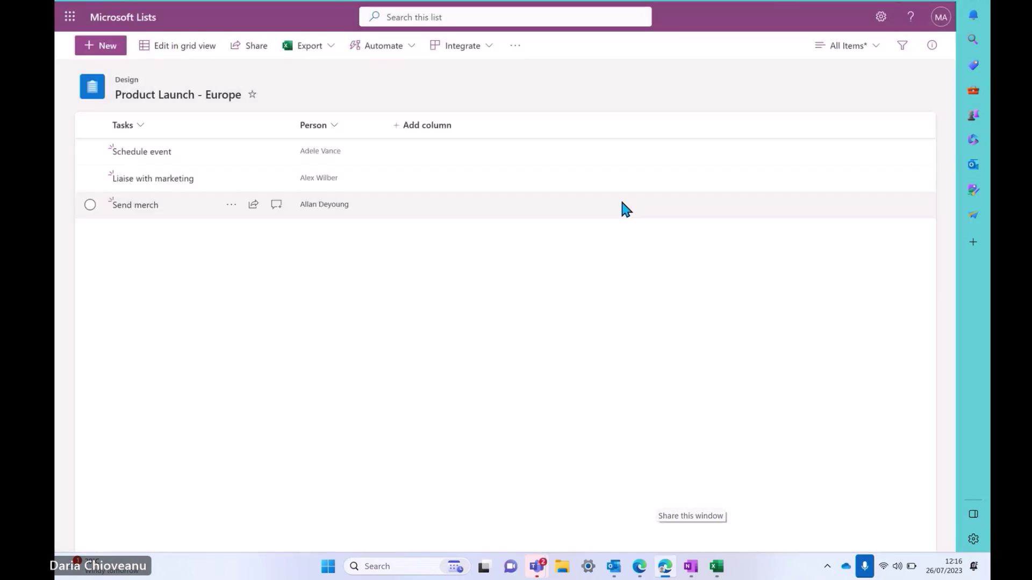
{"action": "left_click", "coordinate": [325, 47]}
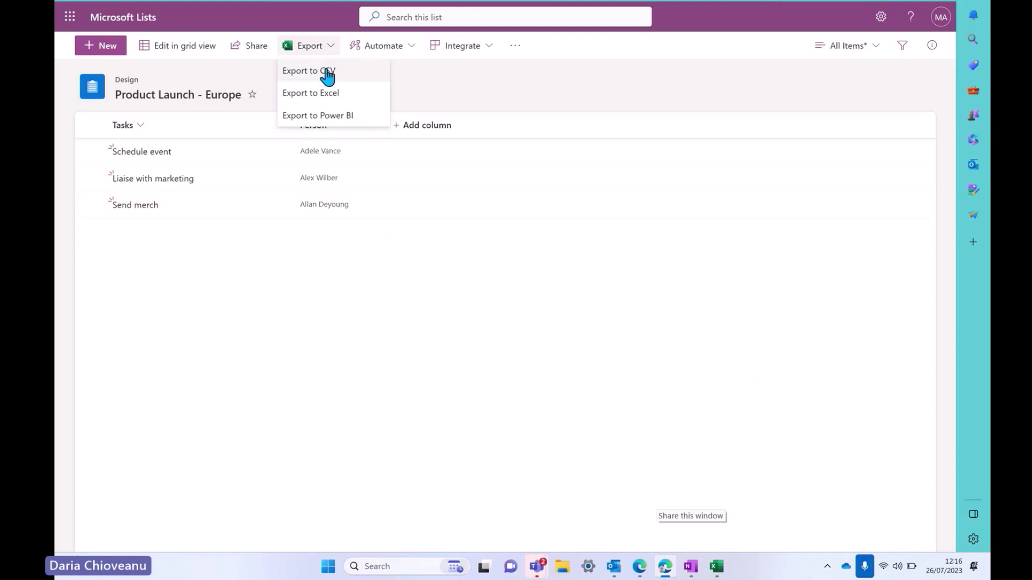
Start a rule triggered when the Person column changes to anything
{"action": "left_click", "coordinate": [330, 46]}
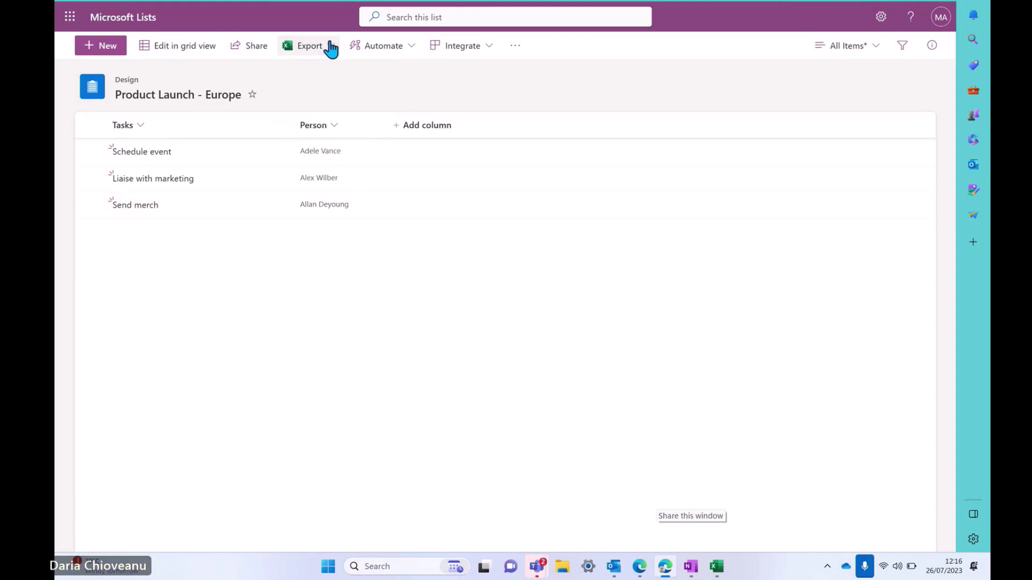
{"action": "left_click", "coordinate": [412, 49]}
{"action": "mouse_move", "coordinate": [411, 75]}
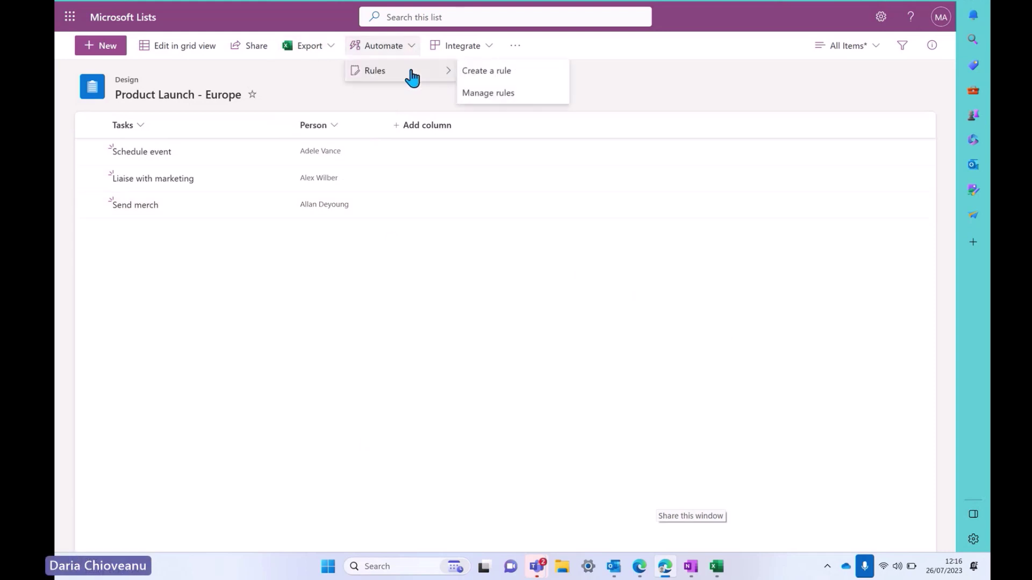
{"action": "left_click", "coordinate": [489, 70]}
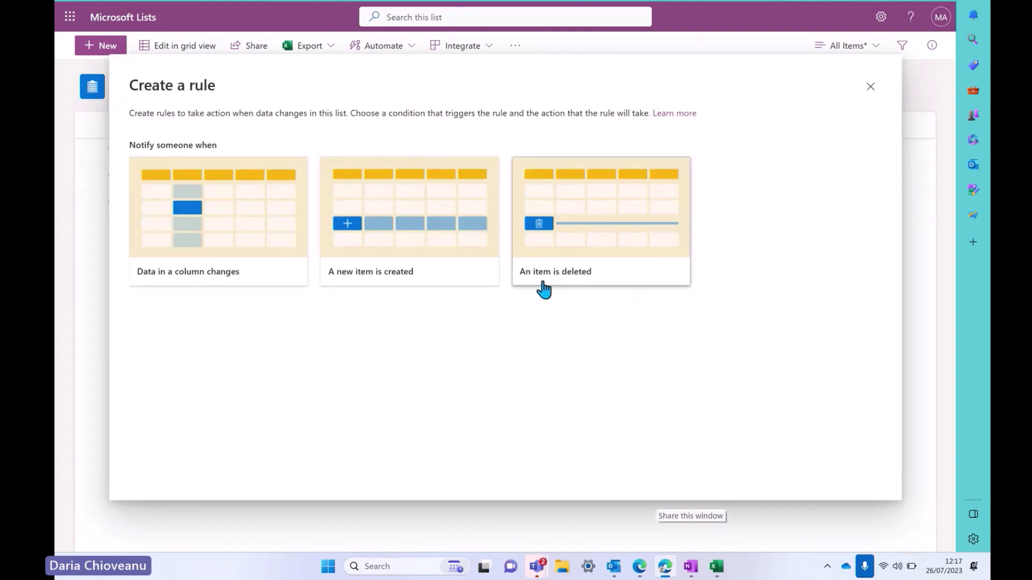
{"action": "left_click", "coordinate": [216, 211]}
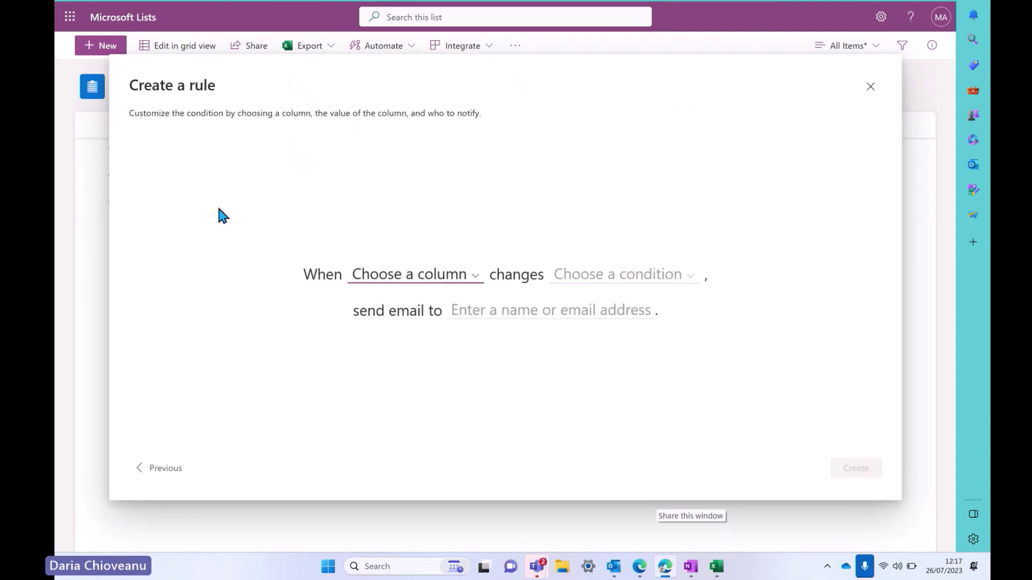
{"action": "left_click", "coordinate": [454, 277]}
{"action": "left_click", "coordinate": [434, 302]}
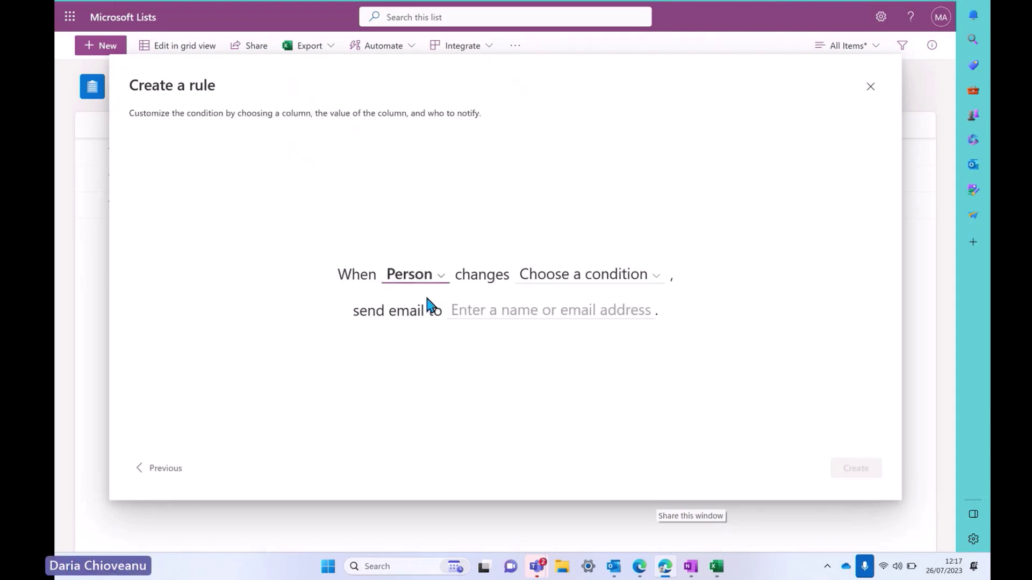
{"action": "left_click", "coordinate": [546, 278]}
{"action": "left_click", "coordinate": [556, 302]}
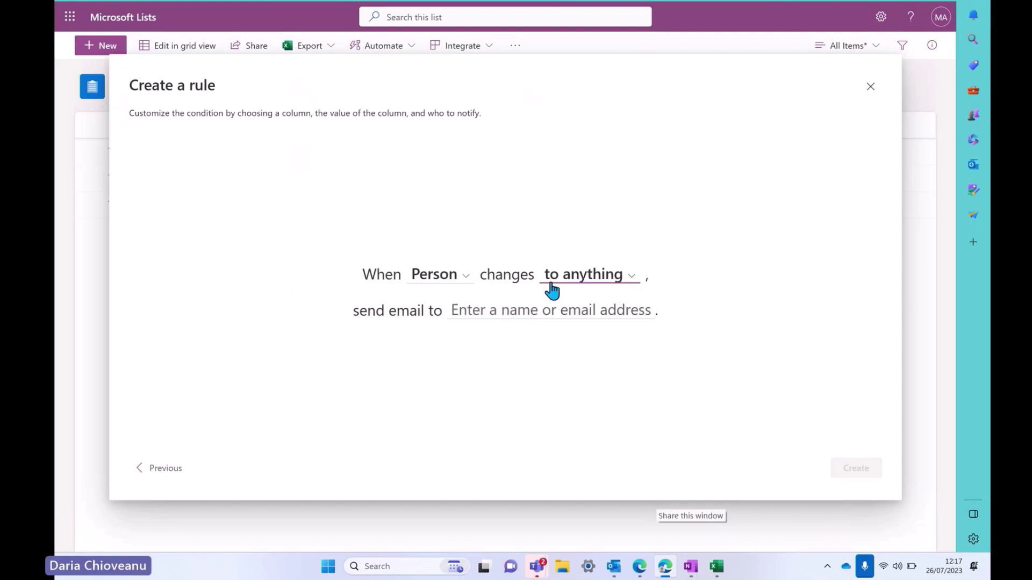
Set a team member as the rule's email recipient and close the rule dialog
{"action": "left_click", "coordinate": [519, 307]}
{"action": "type", "text": "@"}
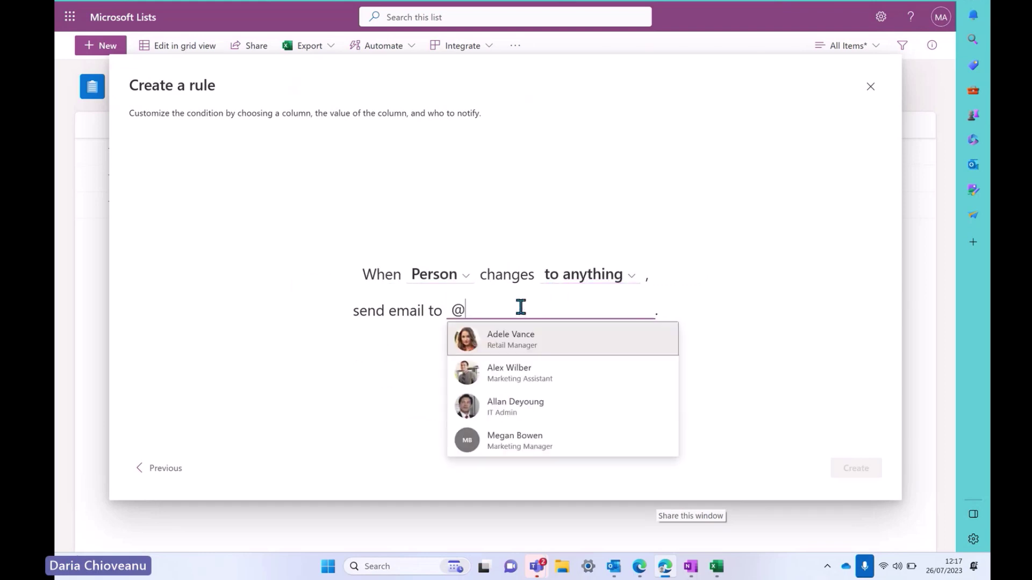
{"action": "type", "text": "Ade"}
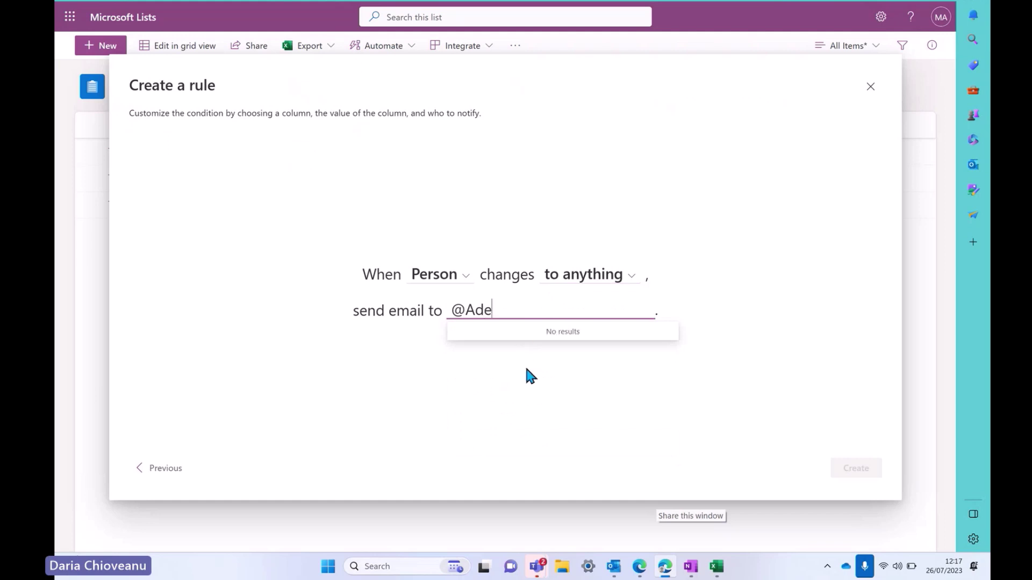
{"action": "key", "text": "BackSpace"}
{"action": "key", "text": "BackSpace"}
{"action": "key", "text": "BackSpace"}
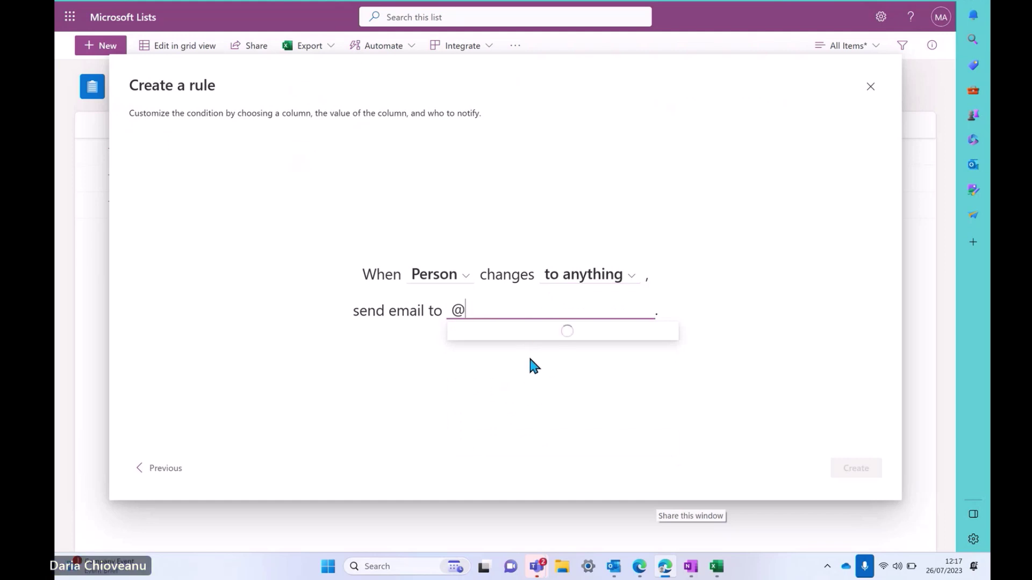
{"action": "left_click", "coordinate": [533, 342]}
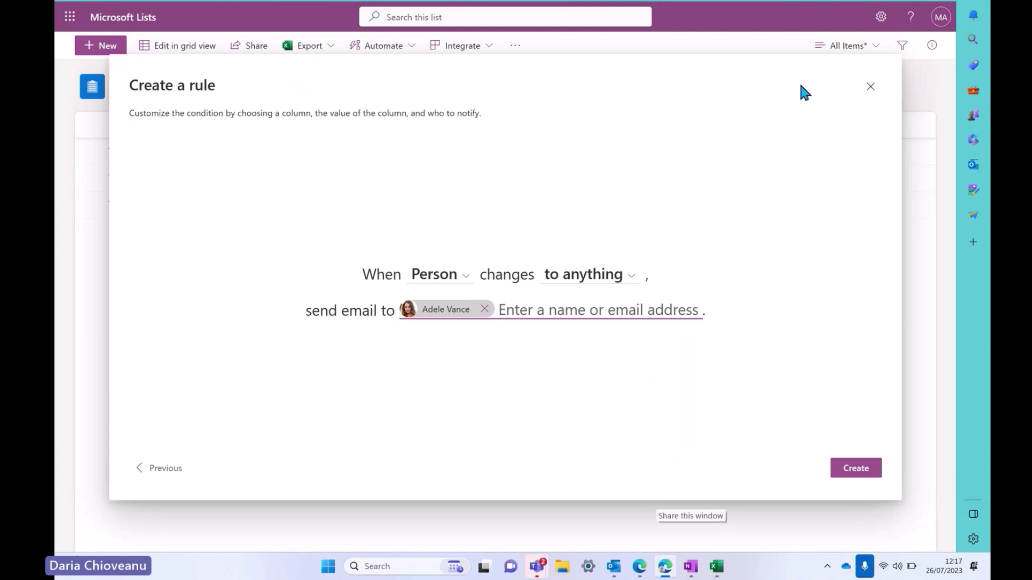
{"action": "left_click", "coordinate": [870, 90]}
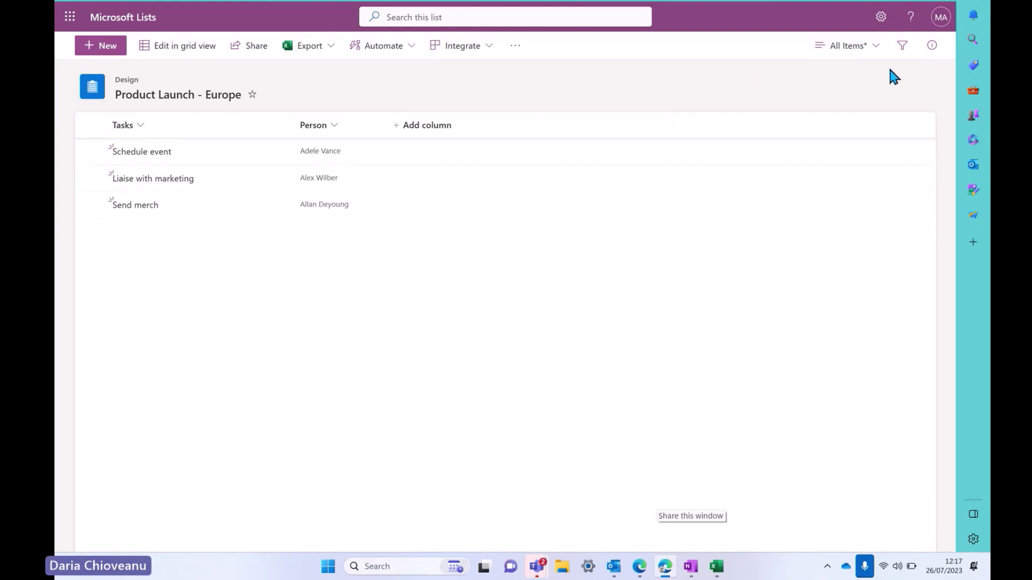
{"action": "left_click", "coordinate": [861, 47]}
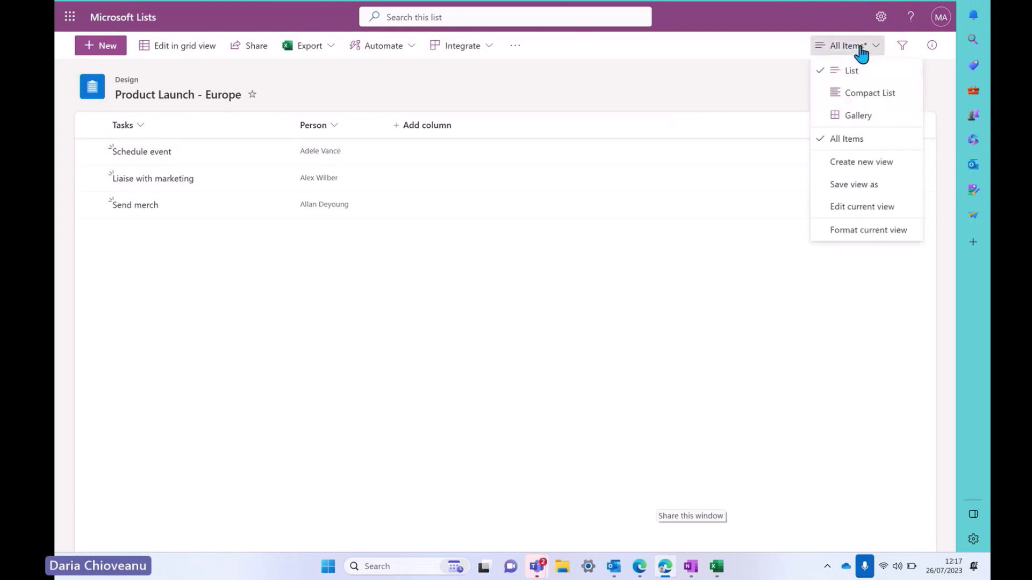
{"action": "left_click", "coordinate": [866, 95]}
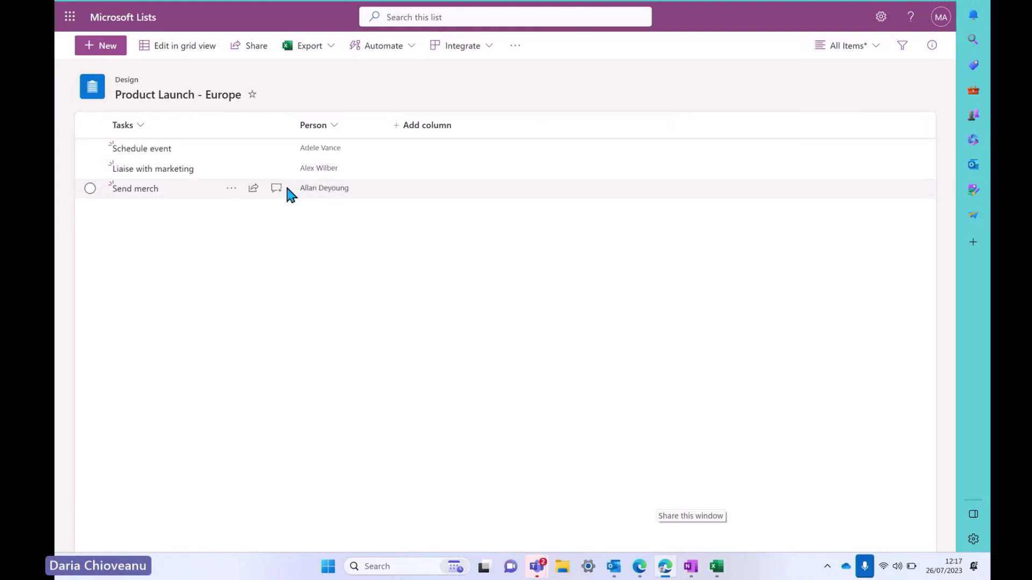
{"action": "left_click", "coordinate": [832, 59]}
{"action": "left_click", "coordinate": [859, 117]}
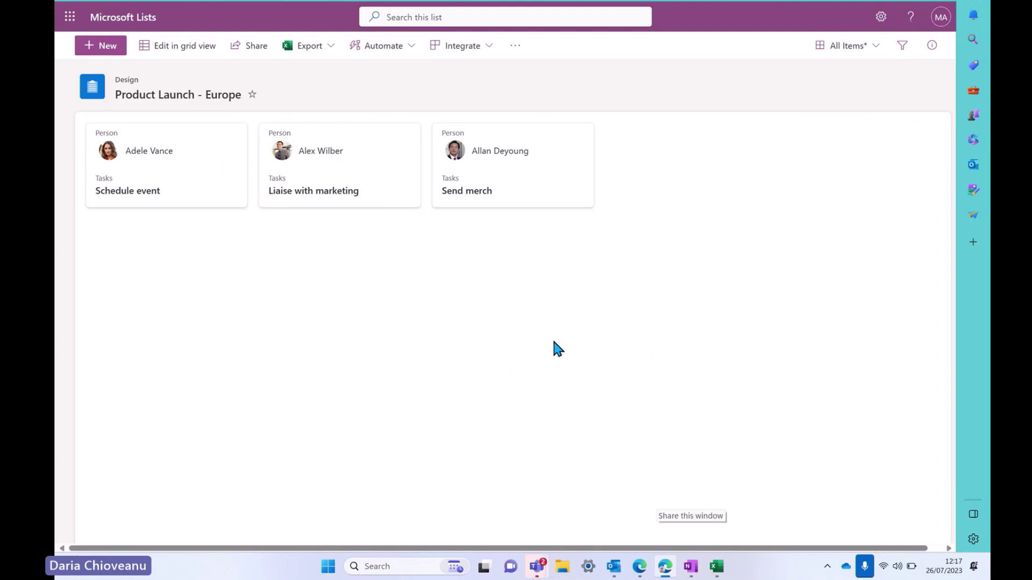
{"action": "left_click", "coordinate": [860, 47]}
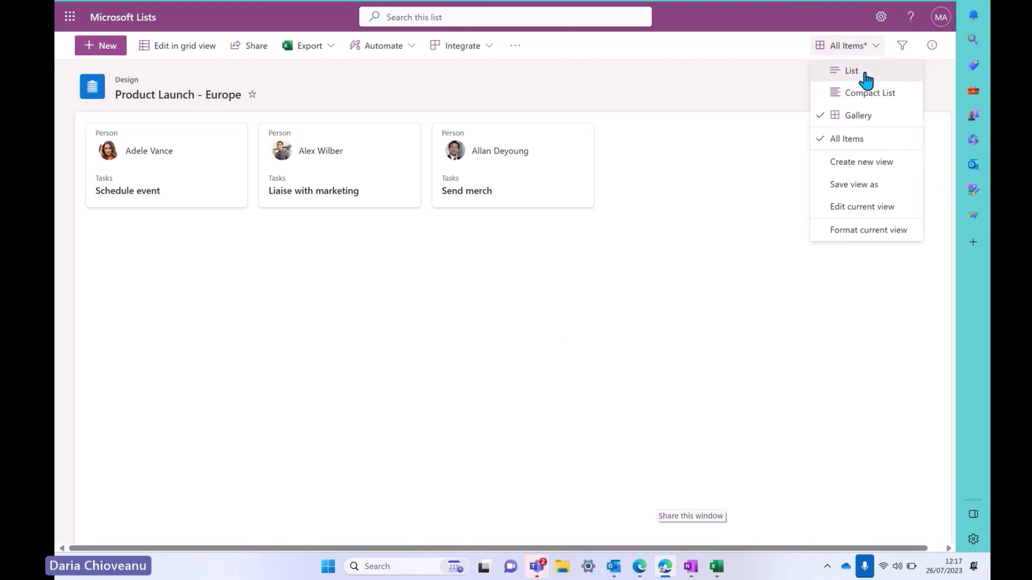
{"action": "left_click", "coordinate": [855, 71]}
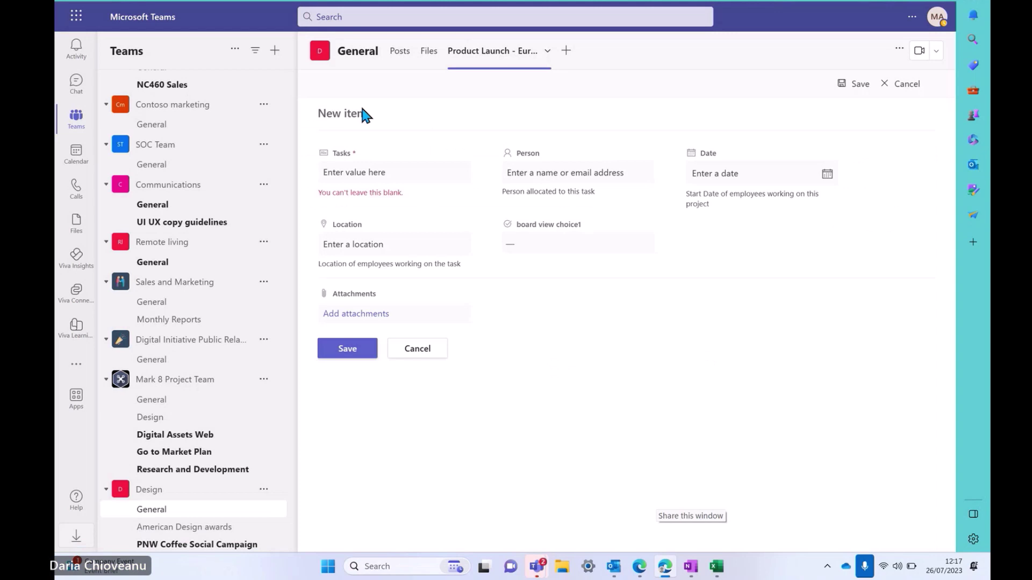
Add a Lists tab to the Design General channel and choose to add an existing list
{"action": "left_click", "coordinate": [398, 62]}
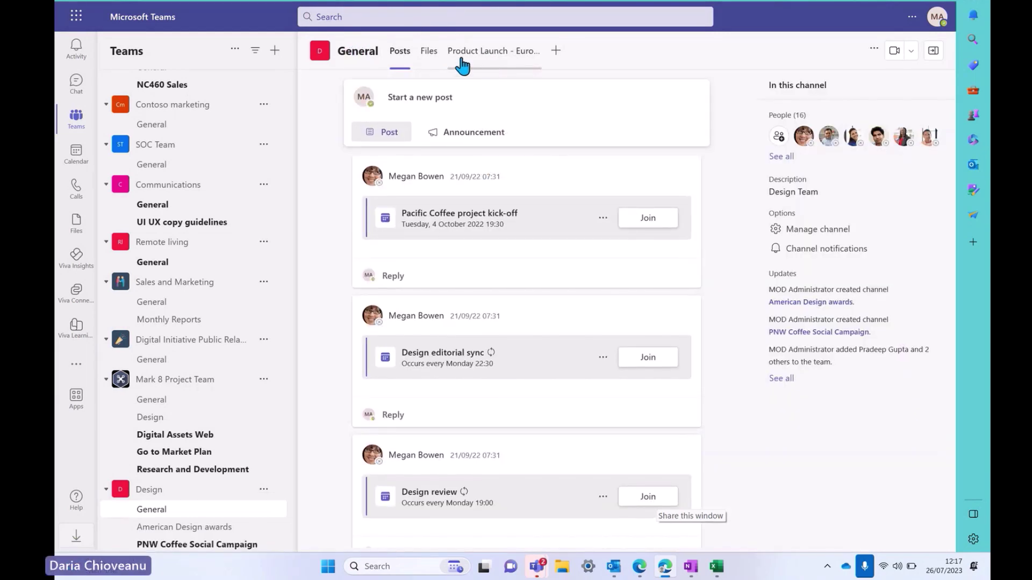
{"action": "left_click", "coordinate": [556, 51]}
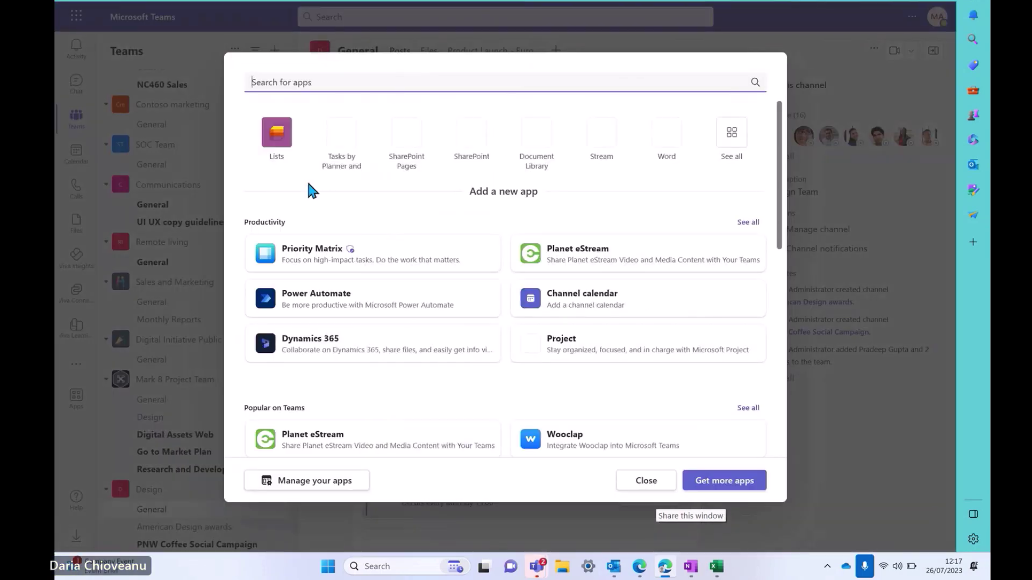
{"action": "left_click", "coordinate": [288, 139]}
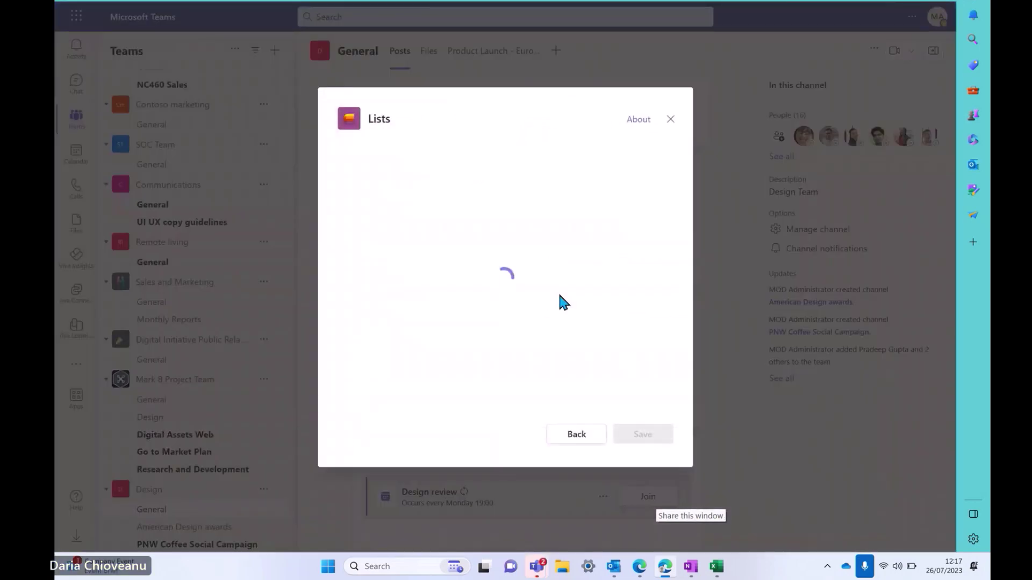
{"action": "left_click", "coordinate": [658, 436]}
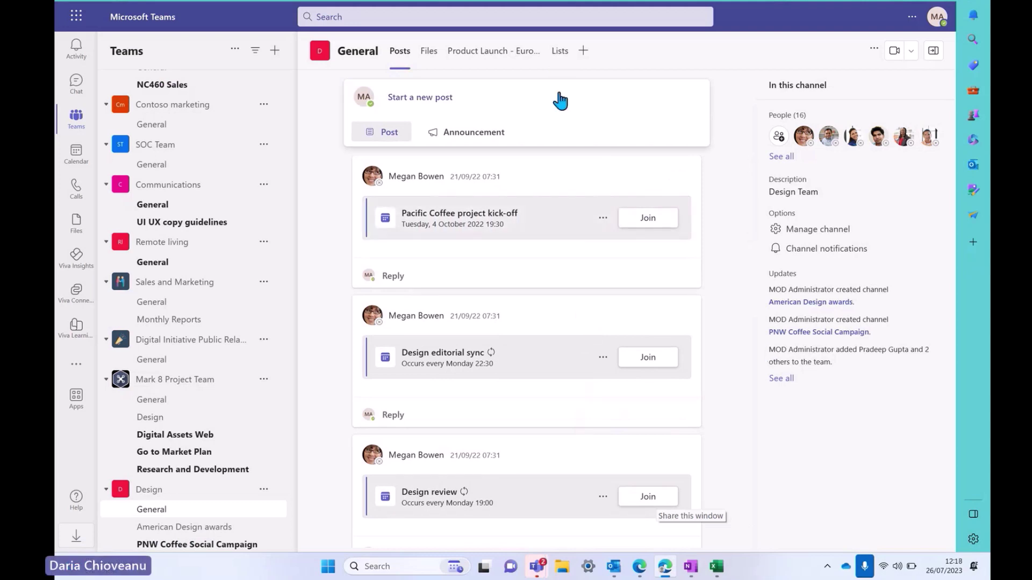
{"action": "left_click", "coordinate": [560, 54]}
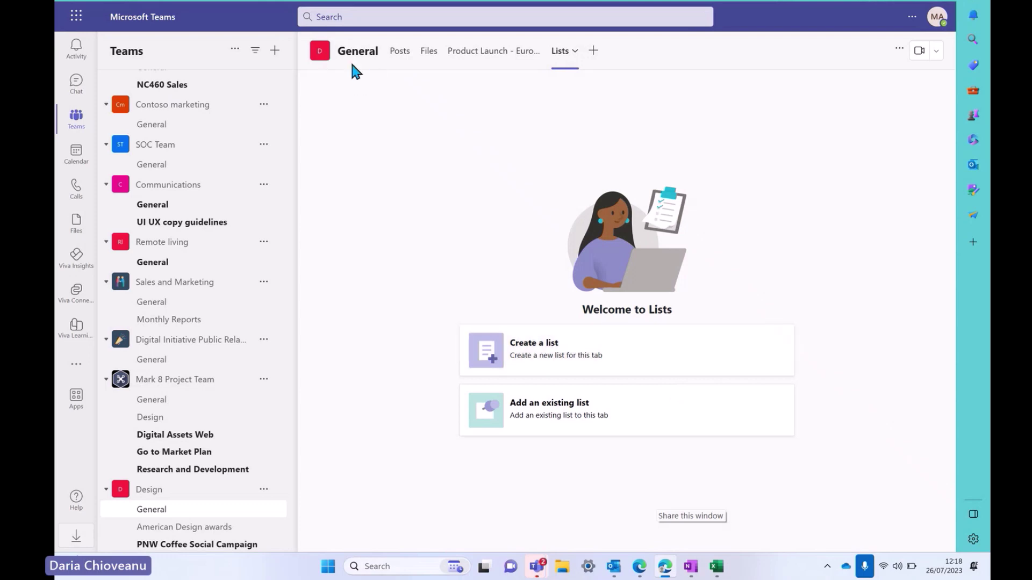
{"action": "left_click", "coordinate": [635, 419]}
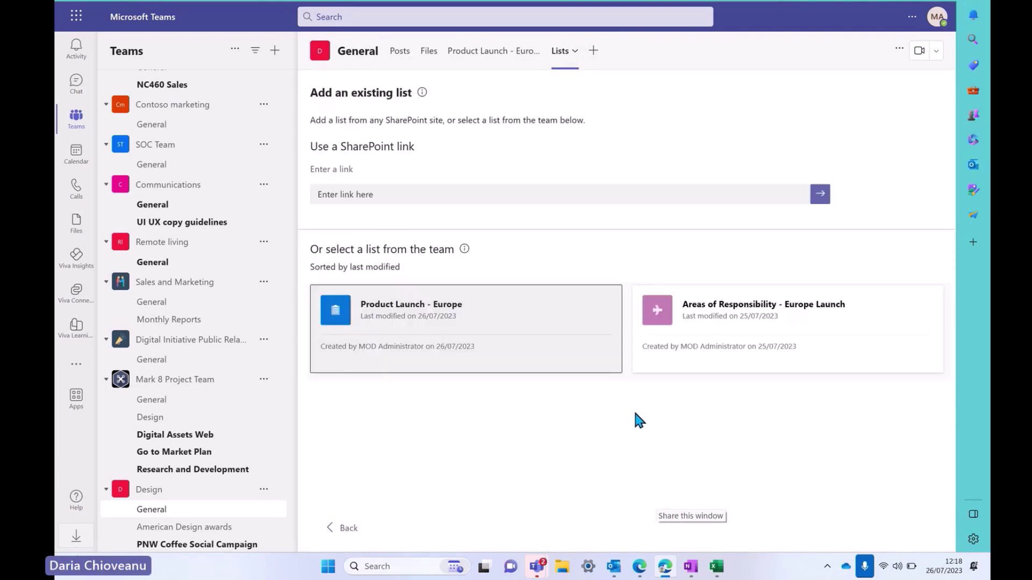
Add the 'Product Launch - Europe' list as a new tab in the Design General channel
{"action": "left_click", "coordinate": [460, 360]}
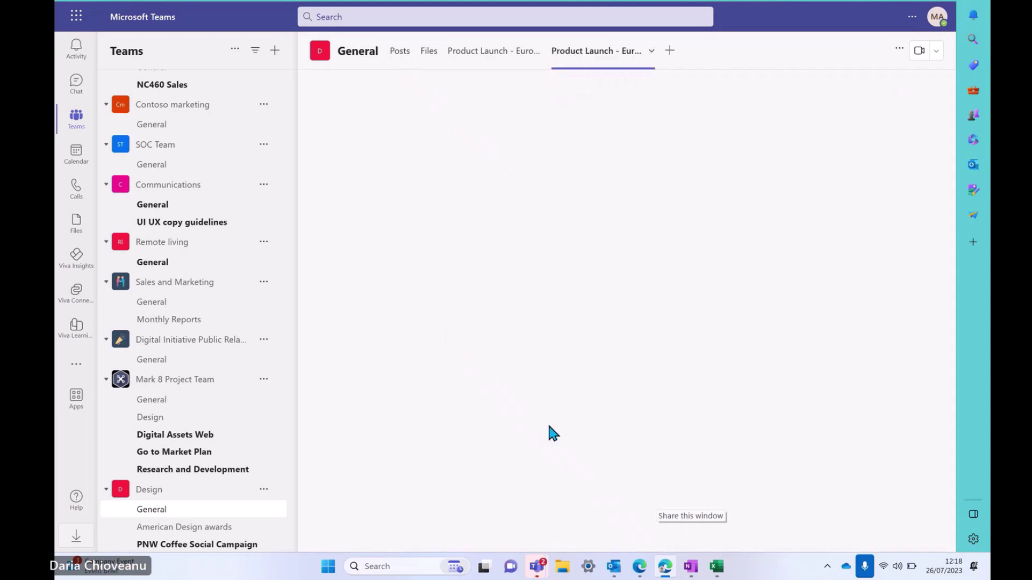